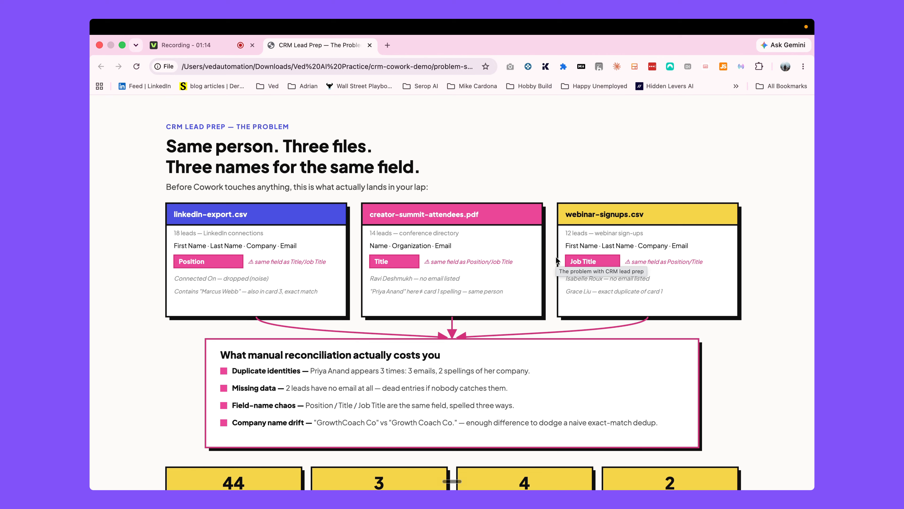
Step: Switch to Finder, open creator-summit-attendees.pdf from the crm-cowork-demo folder, and look through its attendee table
{"action": "key", "text": "ctrl+Up"}
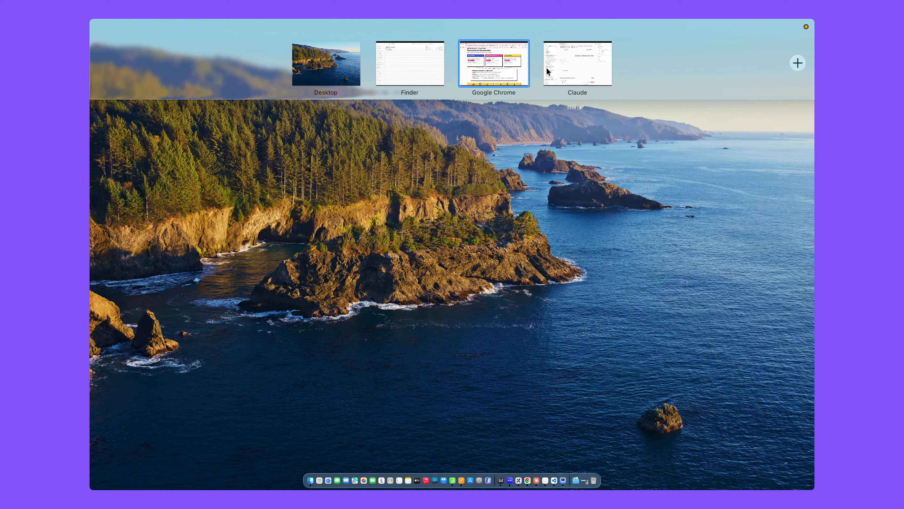
{"action": "left_click", "coordinate": [428, 72]}
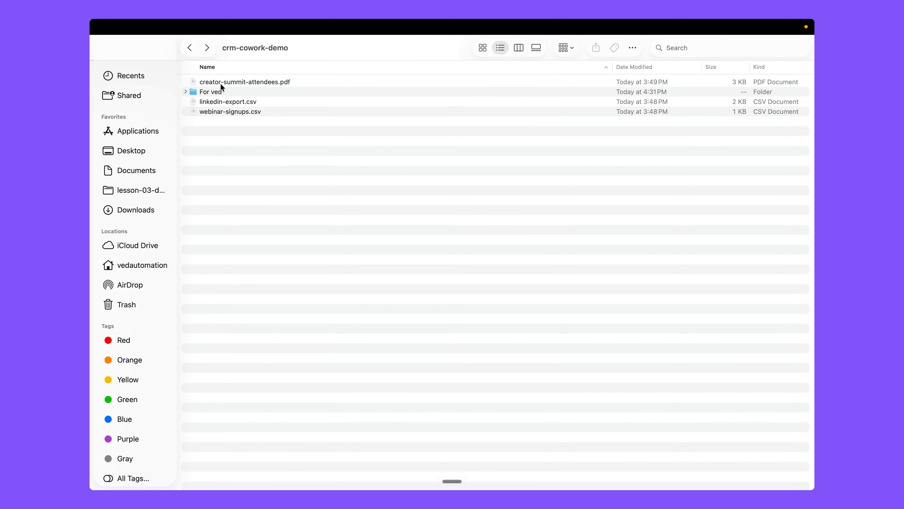
{"action": "left_click", "coordinate": [265, 82]}
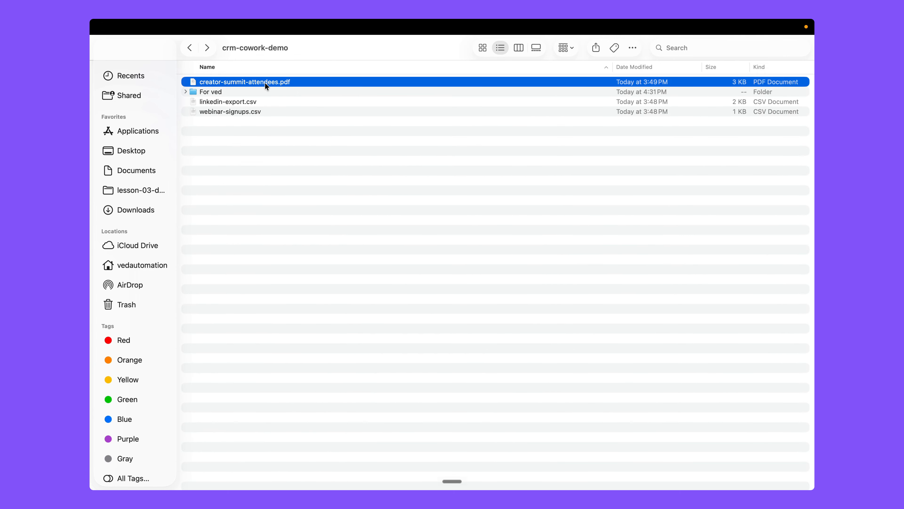
{"action": "double_click", "coordinate": [265, 82]}
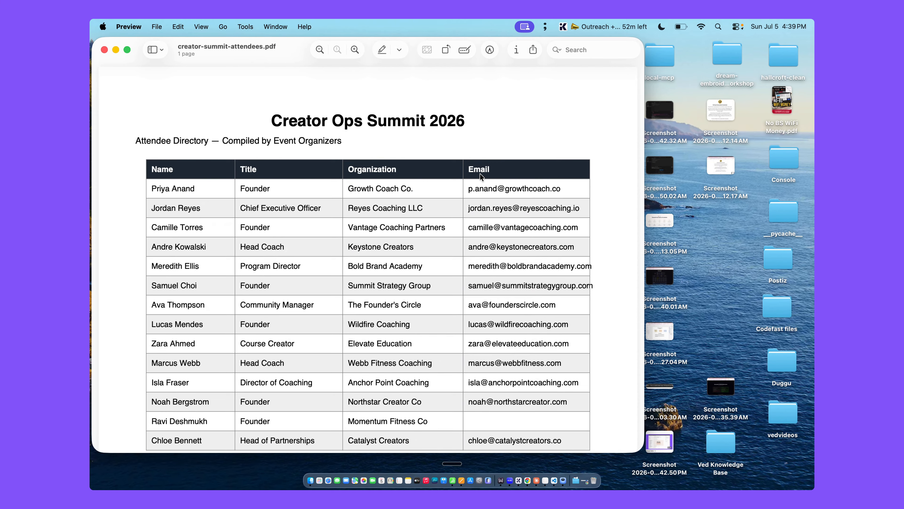
{"action": "scroll", "coordinate": [350, 203], "scroll_direction": "down", "scroll_amount": 5}
{"action": "scroll", "coordinate": [350, 203], "scroll_direction": "up", "scroll_amount": 5}
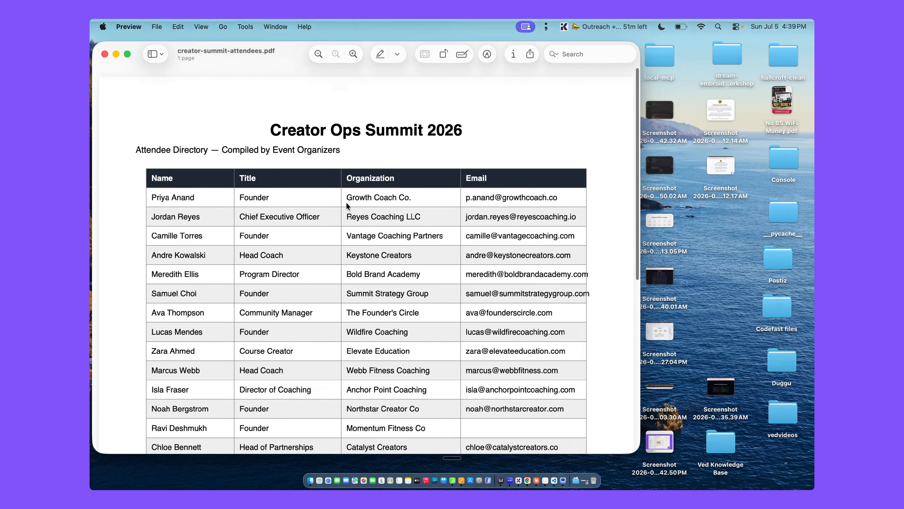
Step: Open linkedin-export.csv from the crm-cowork-demo folder in Finder and move its window partly clear of the attendee PDF
{"action": "key", "text": "ctrl+Up"}
{"action": "left_click", "coordinate": [429, 47]}
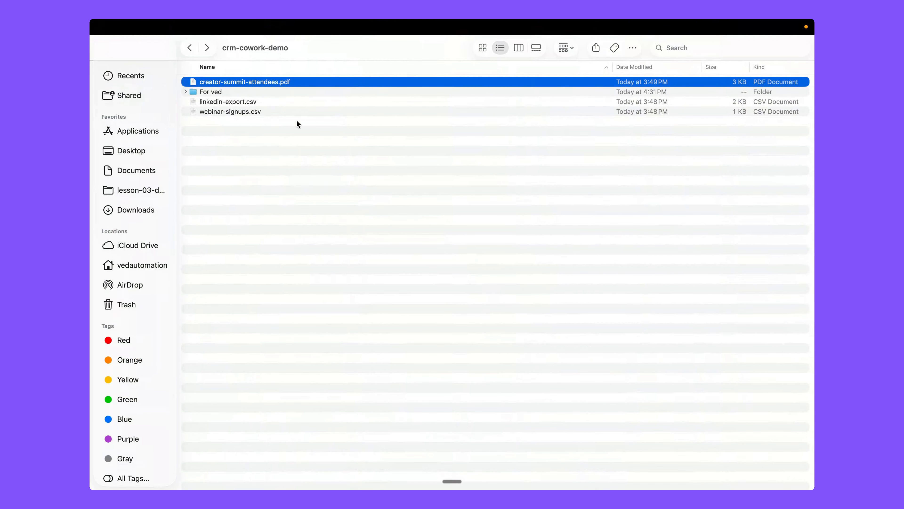
{"action": "left_click", "coordinate": [251, 104]}
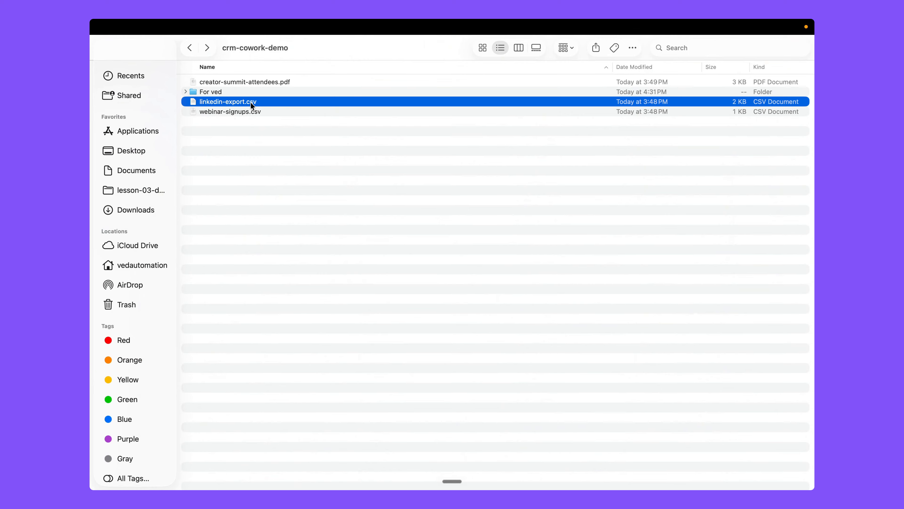
{"action": "key", "text": "ctrl+Left"}
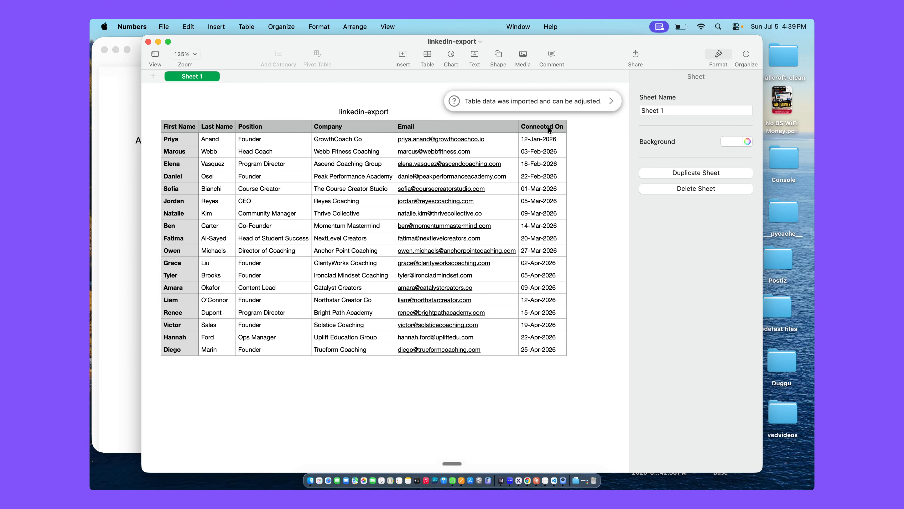
{"action": "left_click_drag", "start_coordinate": [240, 55], "coordinate": [472, 92]}
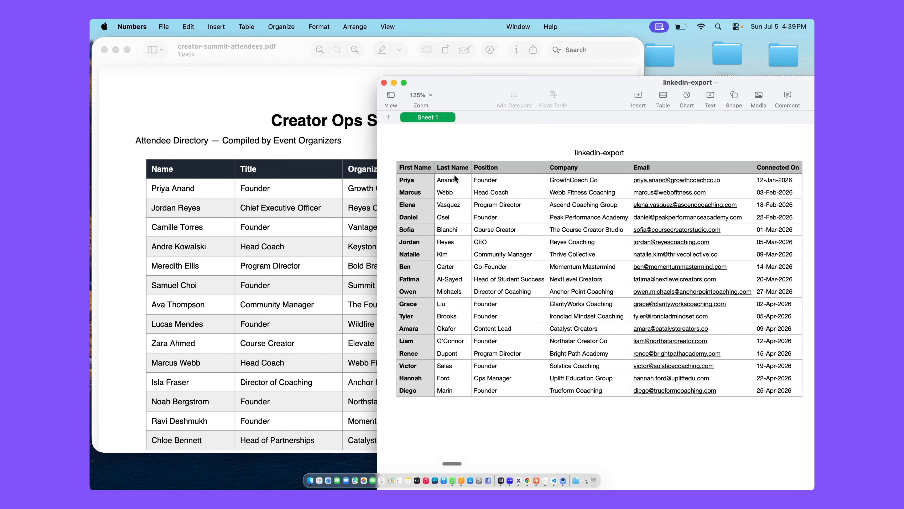
Step: Open webinar-signups.csv from the crm-cowork-demo folder in Finder and move its window clear of the other two lists
{"action": "key", "text": "ctrl+Up"}
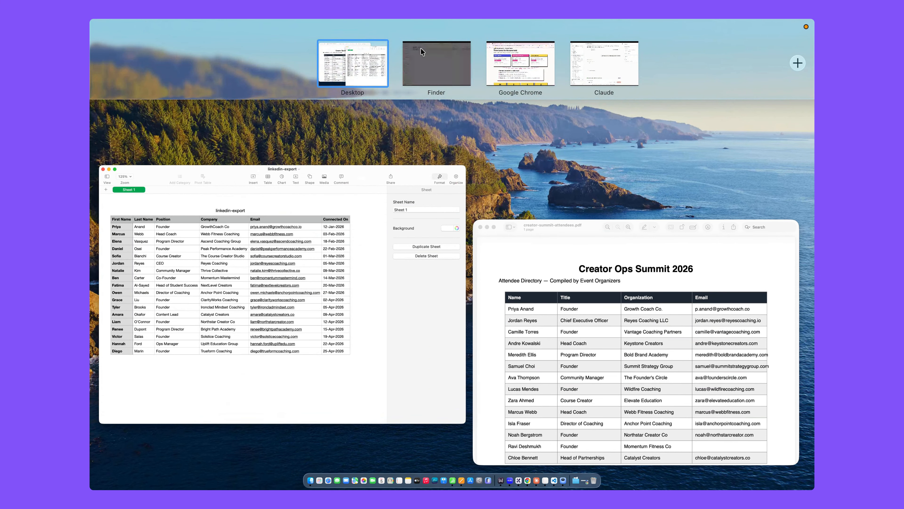
{"action": "left_click", "coordinate": [421, 52]}
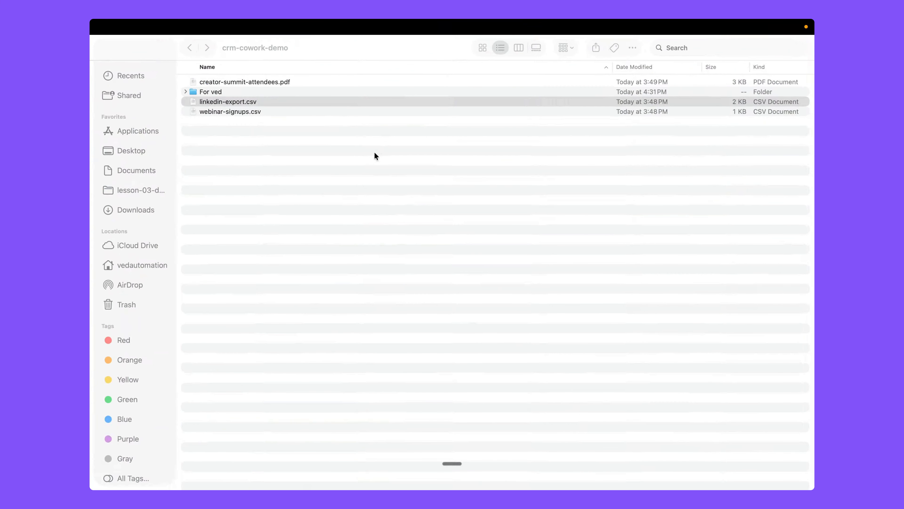
{"action": "double_click", "coordinate": [243, 112]}
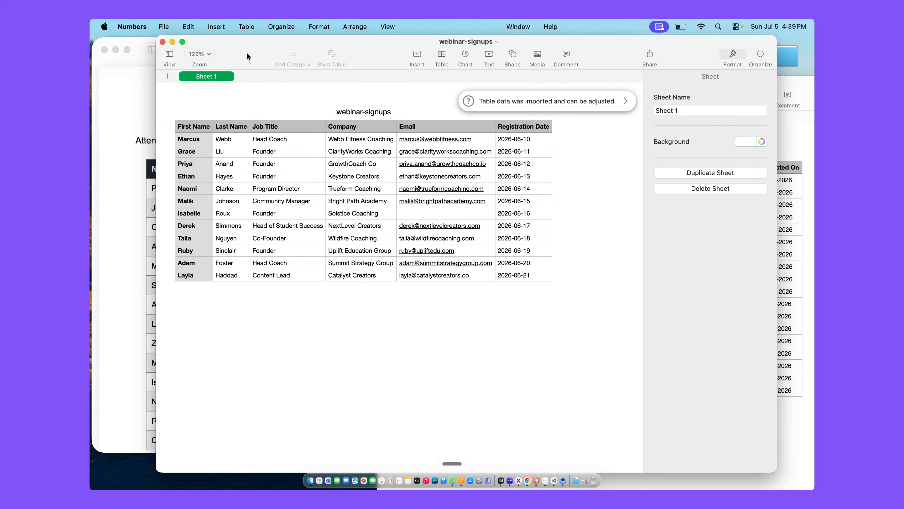
{"action": "left_click_drag", "start_coordinate": [247, 53], "coordinate": [559, 129]}
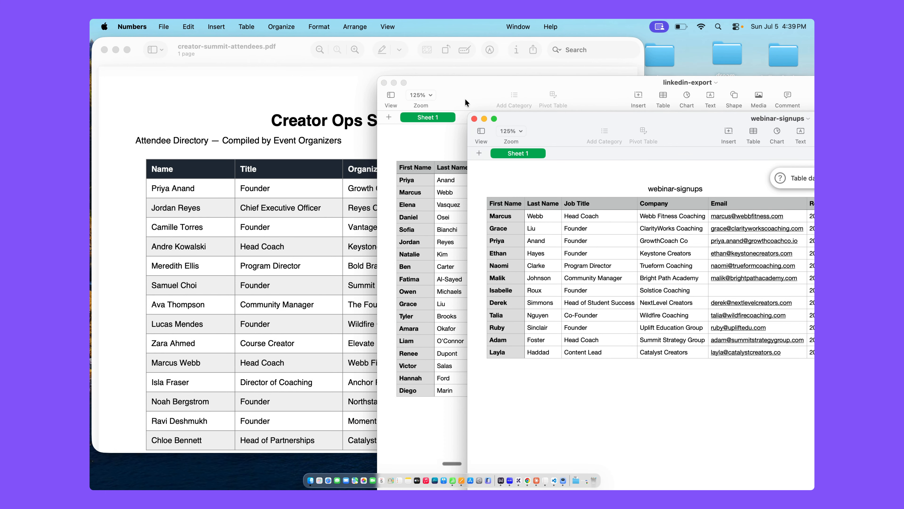
Step: Reposition the linkedin-export window between the other lists and bring the webinar-signups window to the front
{"action": "left_click_drag", "start_coordinate": [456, 95], "coordinate": [421, 94]}
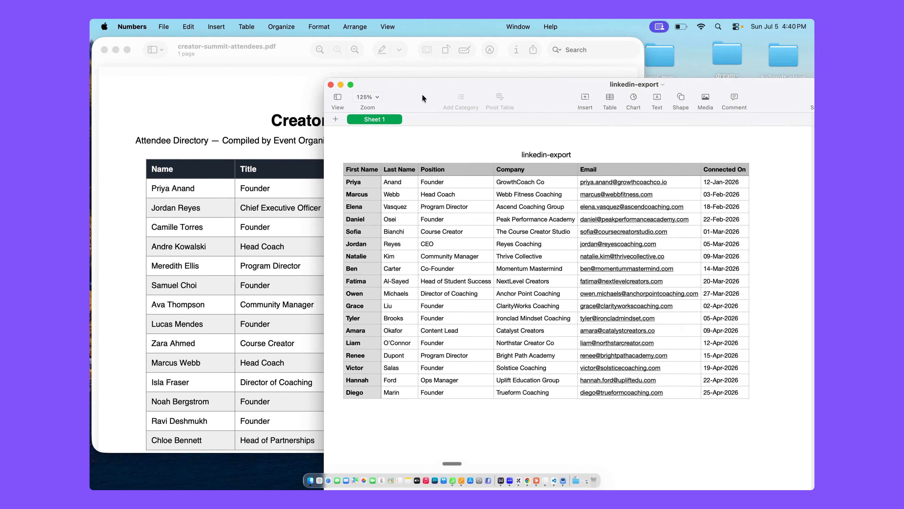
{"action": "key", "text": "alt+super+i"}
{"action": "key", "text": "ctrl+Up"}
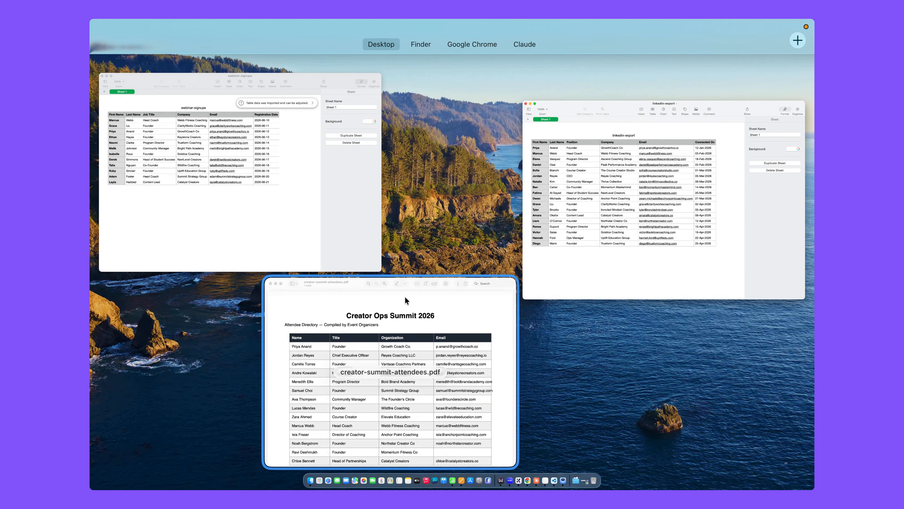
{"action": "left_click", "coordinate": [327, 214]}
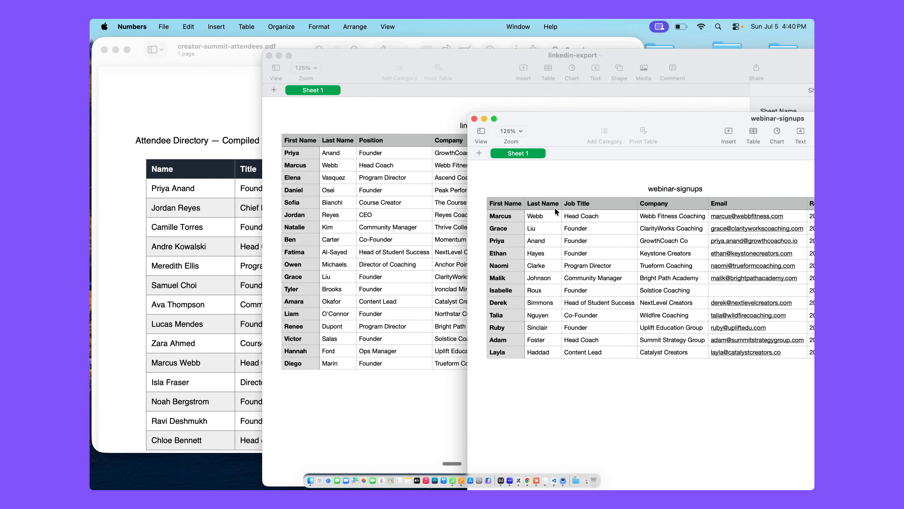
Step: Review the CRM lead prep problem page in Chrome, then return to the webinar-signups spreadsheet in Numbers
{"action": "key", "text": "ctrl+Up"}
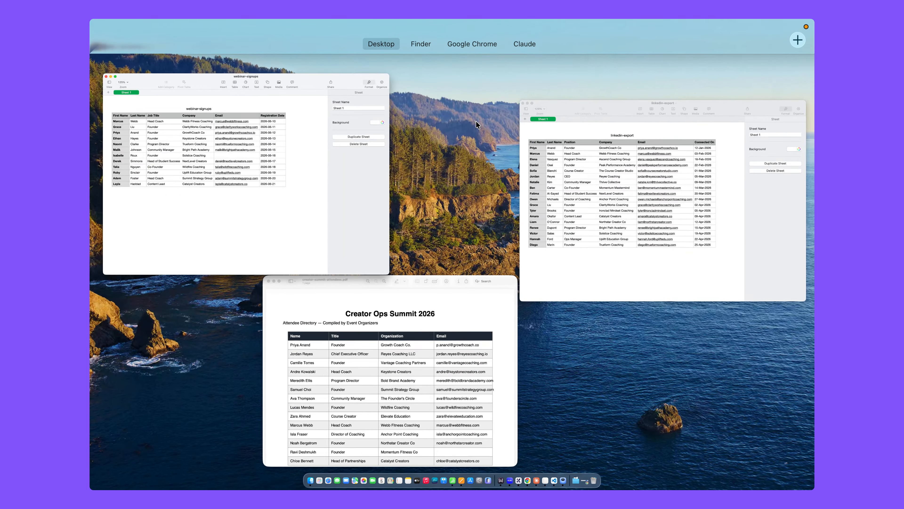
{"action": "left_click", "coordinate": [512, 67]}
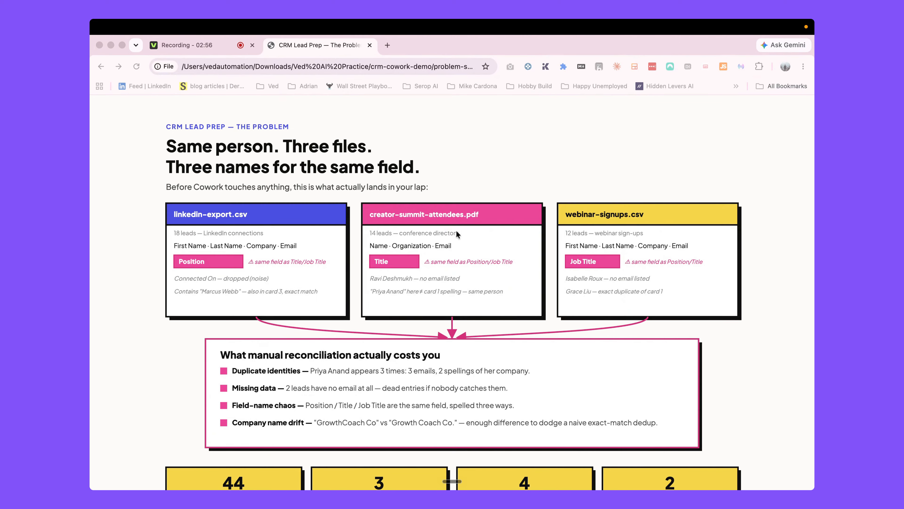
{"action": "key", "text": "ctrl+Up"}
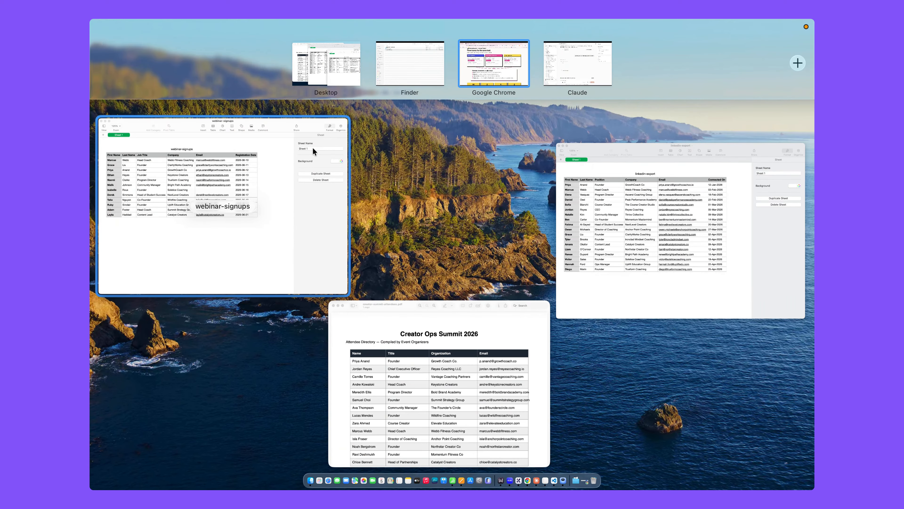
{"action": "left_click", "coordinate": [300, 165]}
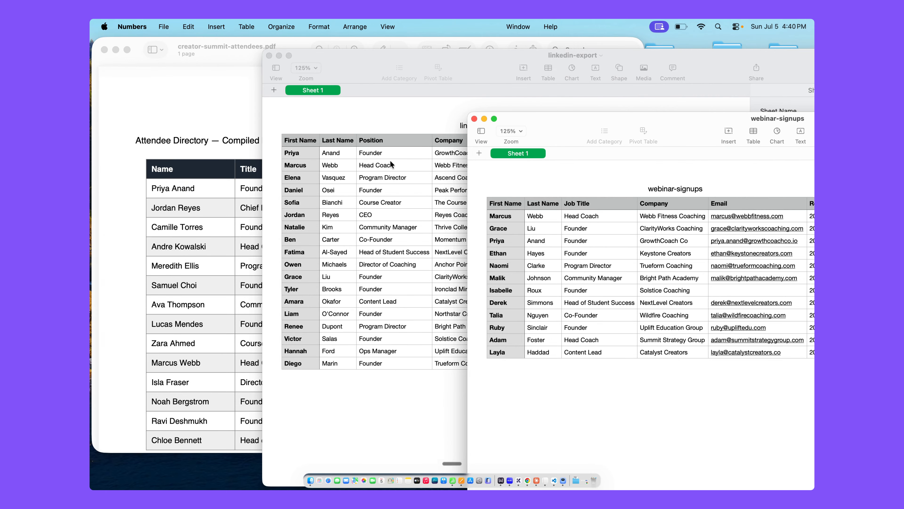
Step: Inspect the name cells in row 4 of webinar-signups and look through the linkedin-export rows for duplicate leads
{"action": "left_click", "coordinate": [503, 243]}
{"action": "left_click", "coordinate": [538, 244]}
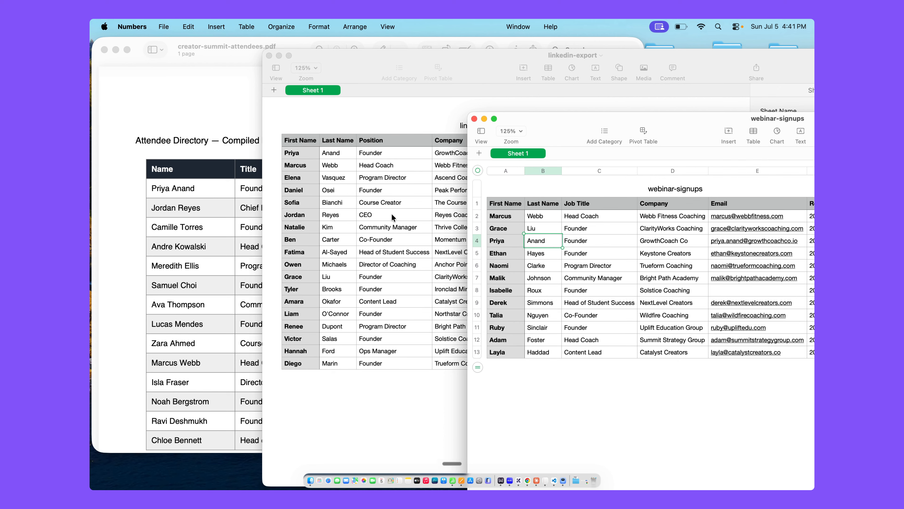
{"action": "scroll", "coordinate": [393, 216], "scroll_direction": "down", "scroll_amount": 3}
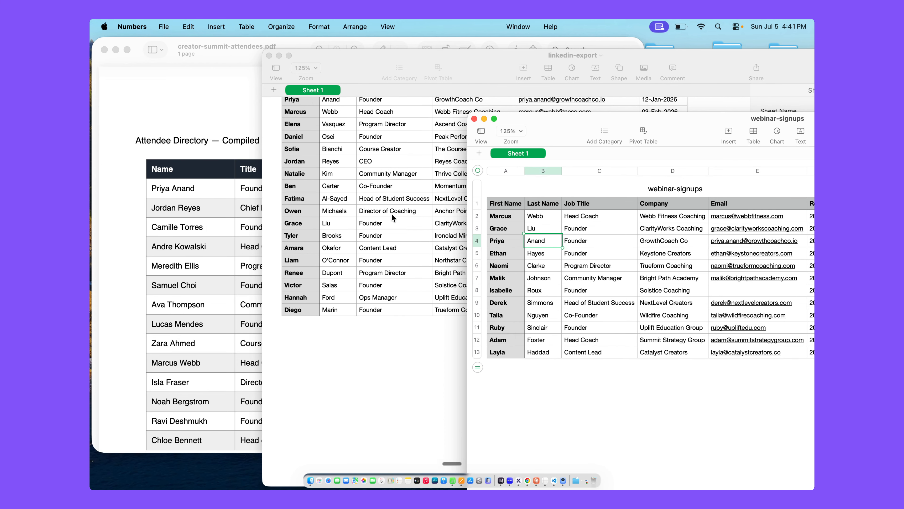
{"action": "scroll", "coordinate": [374, 213], "scroll_direction": "up", "scroll_amount": 3}
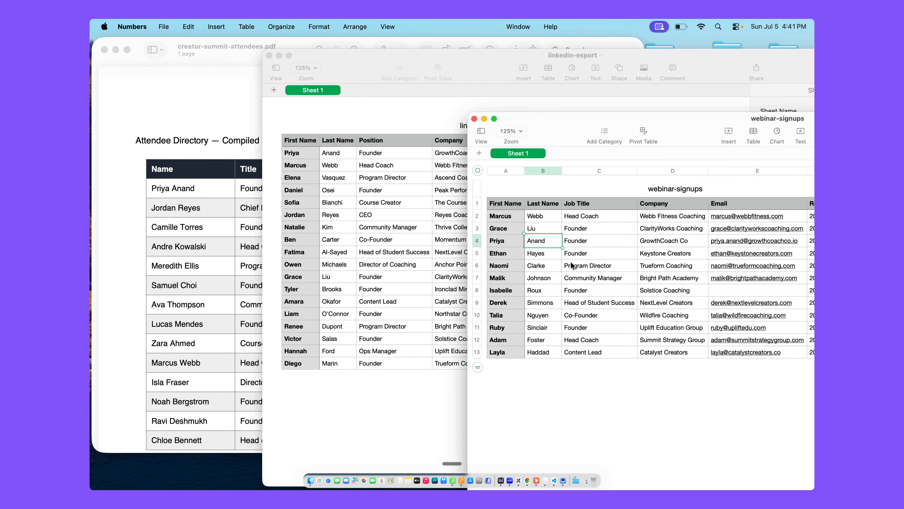
{"action": "left_click", "coordinate": [562, 396]}
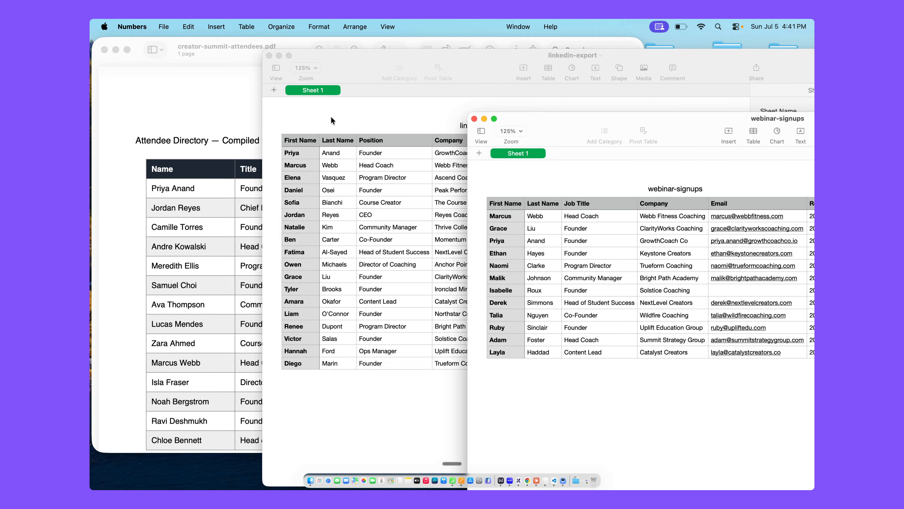
Step: Switch to the Claude app and start a new Cowork task
{"action": "key", "text": "ctrl+Up"}
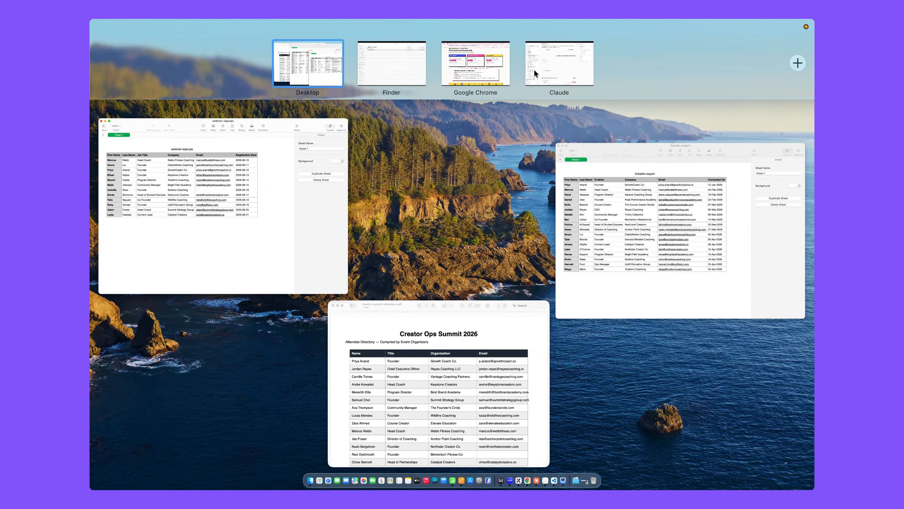
{"action": "left_click", "coordinate": [534, 70]}
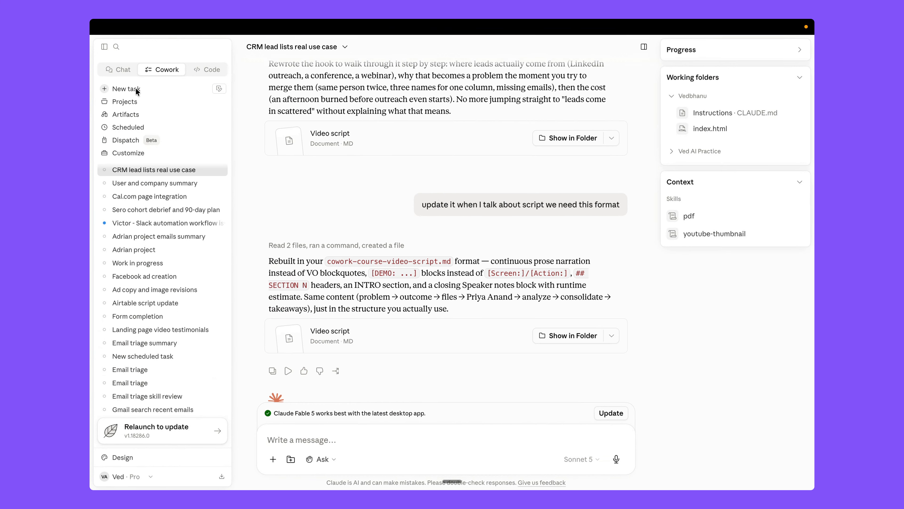
{"action": "left_click", "coordinate": [137, 91]}
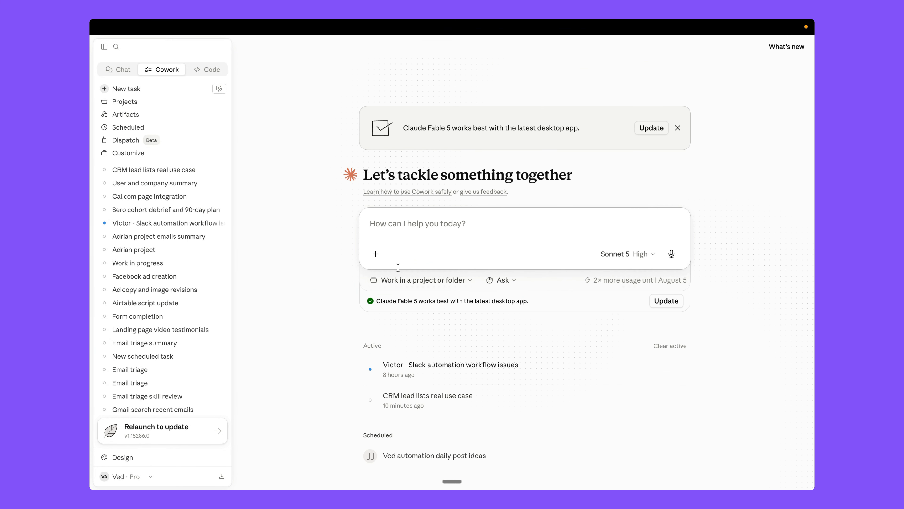
{"action": "left_click", "coordinate": [405, 280]}
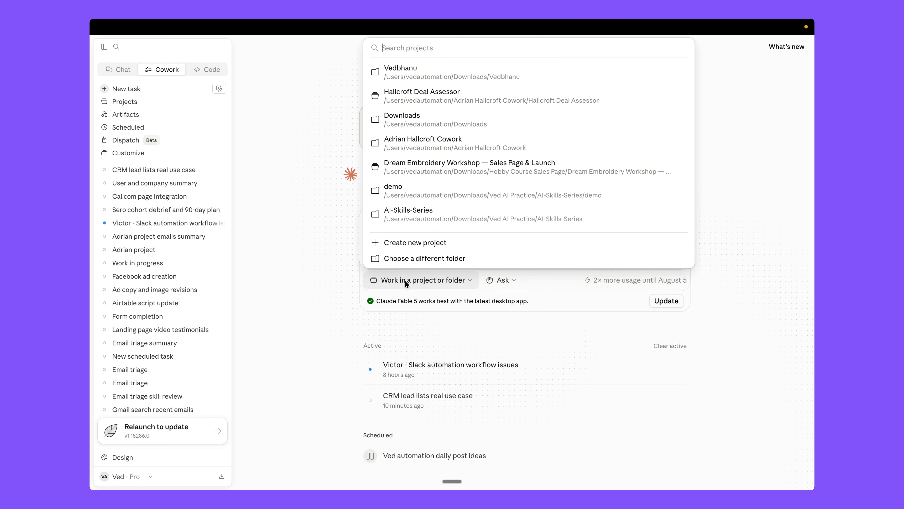
{"action": "left_click", "coordinate": [428, 245]}
{"action": "left_click", "coordinate": [313, 265]}
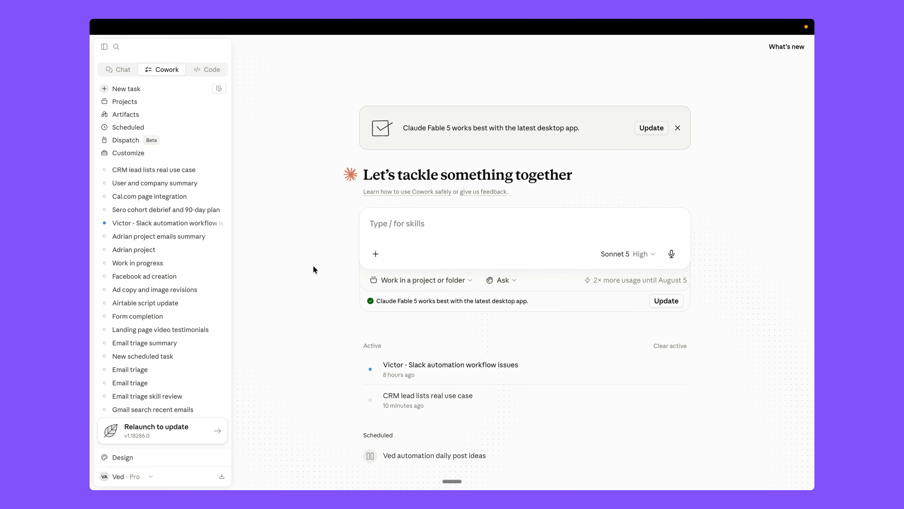
Step: Start choosing a working folder for the task and browse to the Ved AI Practice folder in Downloads
{"action": "left_click", "coordinate": [420, 277]}
{"action": "left_click", "coordinate": [446, 259]}
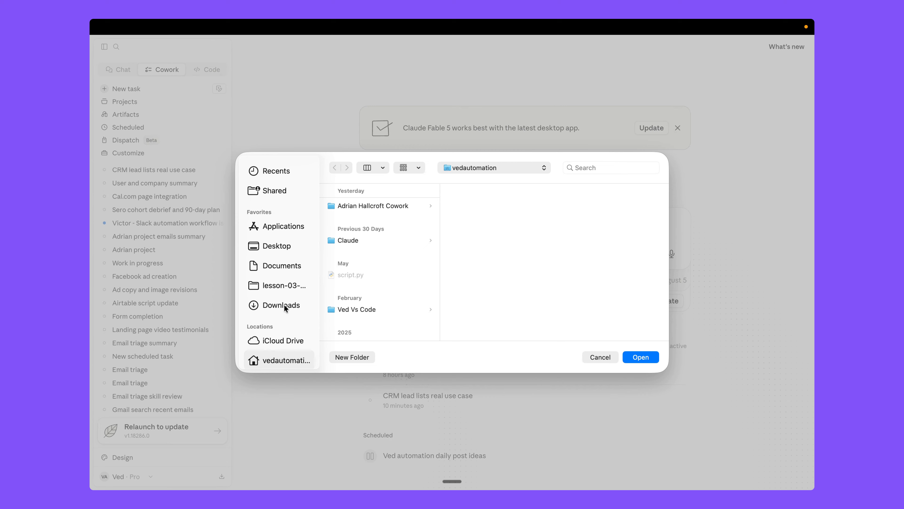
{"action": "left_click", "coordinate": [285, 305]}
{"action": "scroll", "coordinate": [379, 298], "scroll_direction": "down", "scroll_amount": 10}
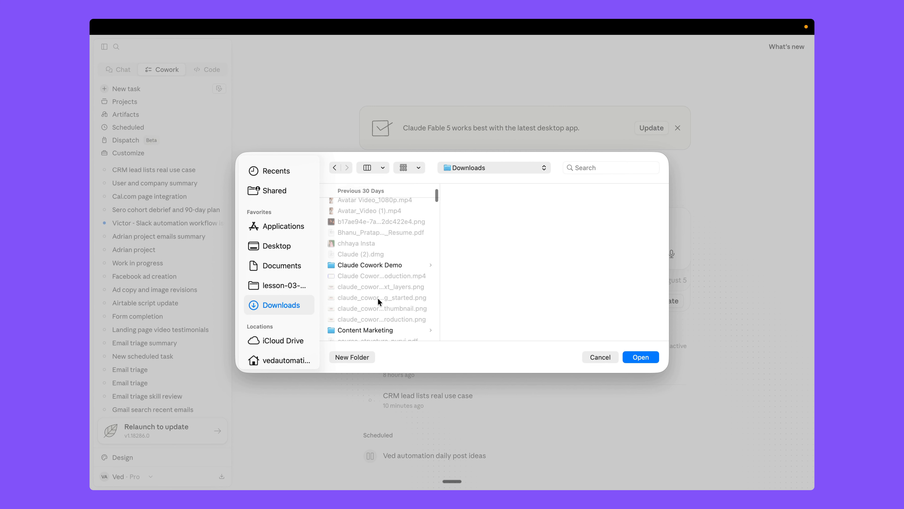
{"action": "scroll", "coordinate": [378, 299], "scroll_direction": "down", "scroll_amount": 15}
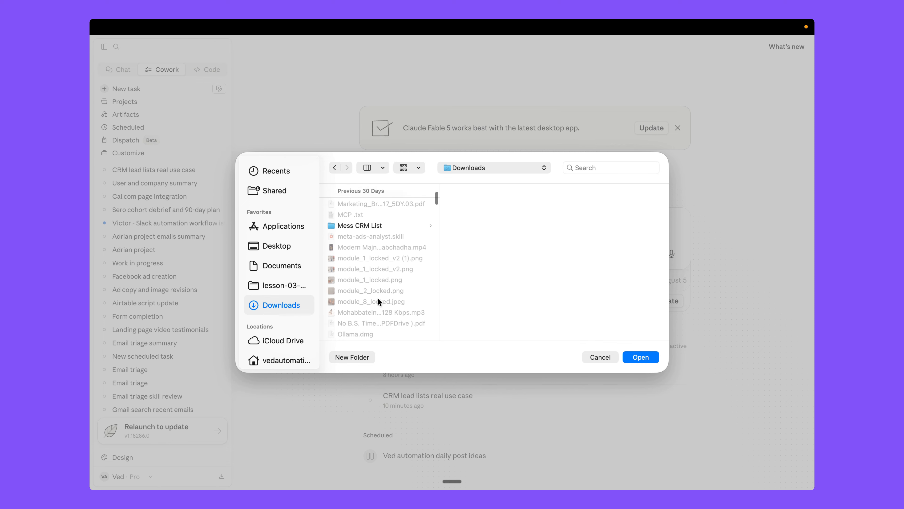
{"action": "scroll", "coordinate": [378, 298], "scroll_direction": "down", "scroll_amount": 5}
{"action": "left_click", "coordinate": [376, 289]}
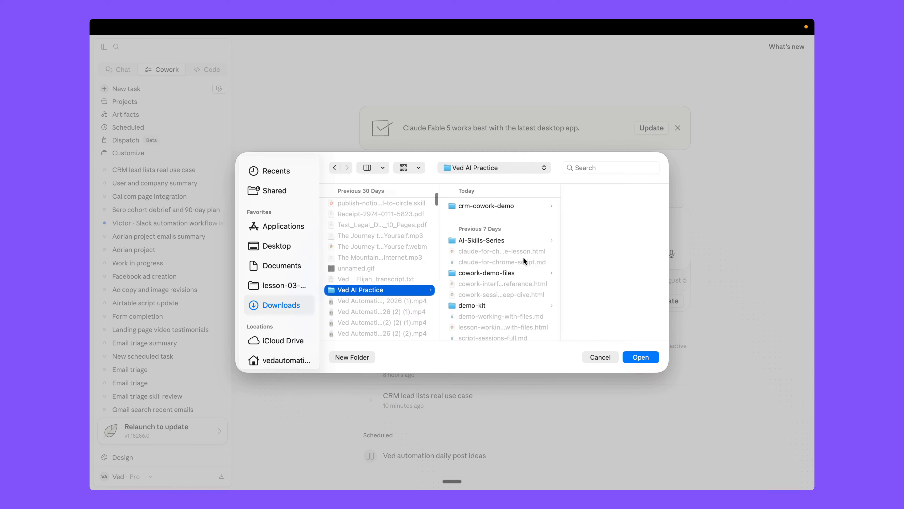
Step: Select the crm-cowork-demo folder inside Ved AI Practice as the task's working folder
{"action": "scroll", "coordinate": [511, 276], "scroll_direction": "down", "scroll_amount": 1}
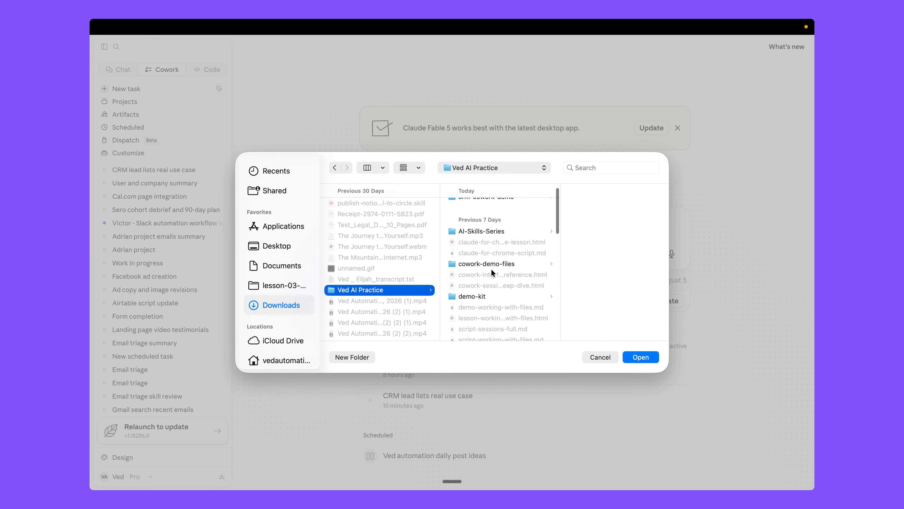
{"action": "scroll", "coordinate": [492, 272], "scroll_direction": "down", "scroll_amount": 10}
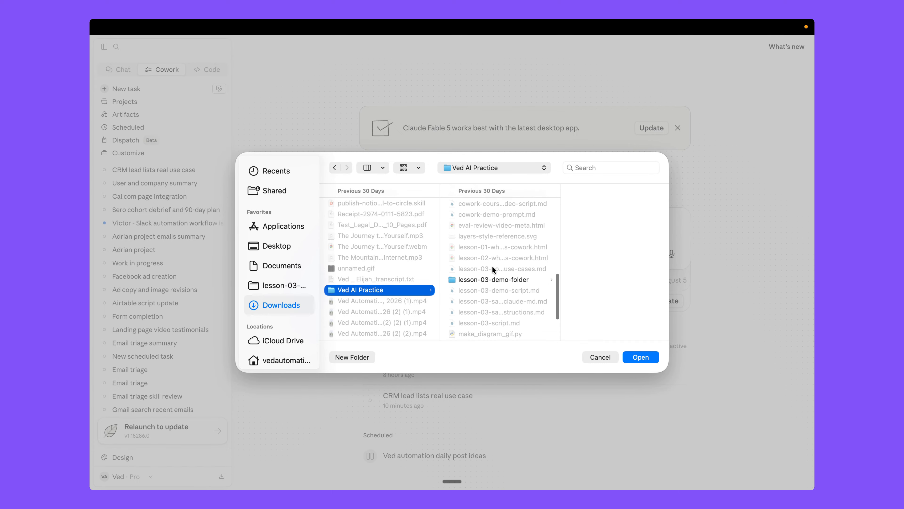
{"action": "scroll", "coordinate": [494, 270], "scroll_direction": "up", "scroll_amount": 10}
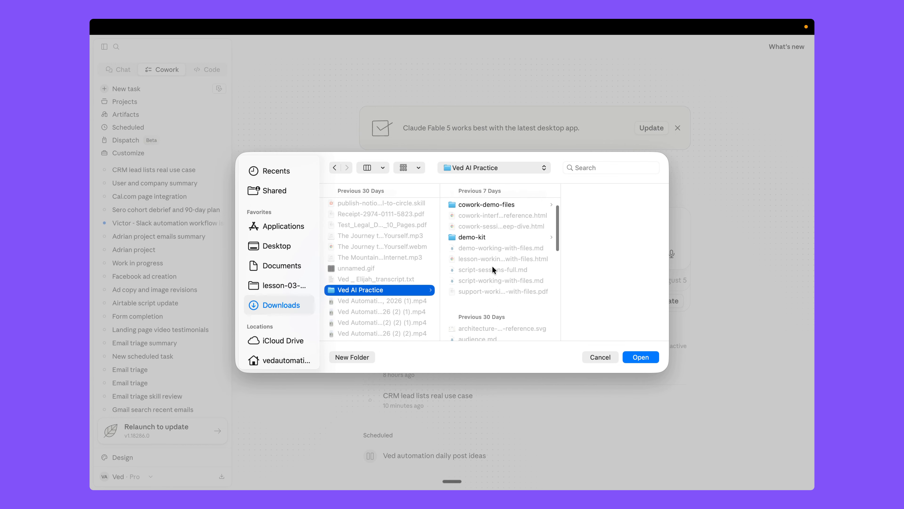
{"action": "scroll", "coordinate": [492, 269], "scroll_direction": "up", "scroll_amount": 5}
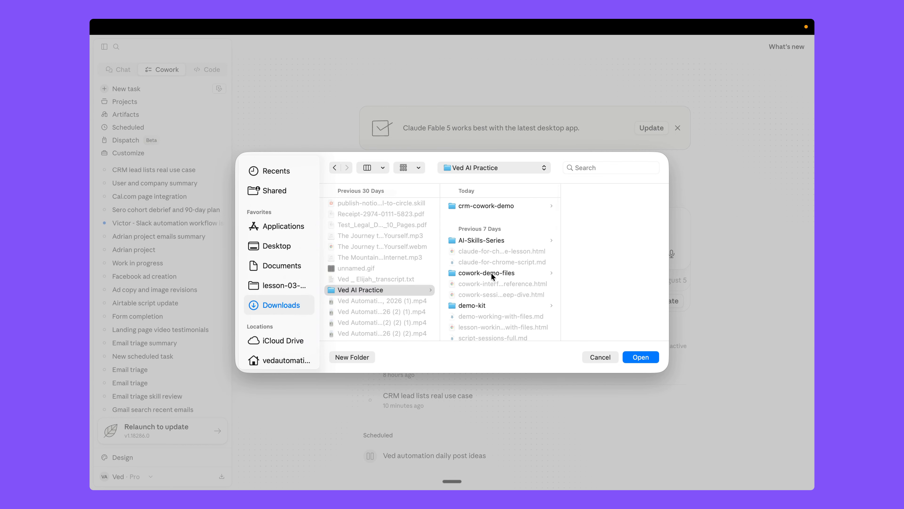
{"action": "left_click", "coordinate": [491, 273]}
{"action": "left_click", "coordinate": [475, 206]}
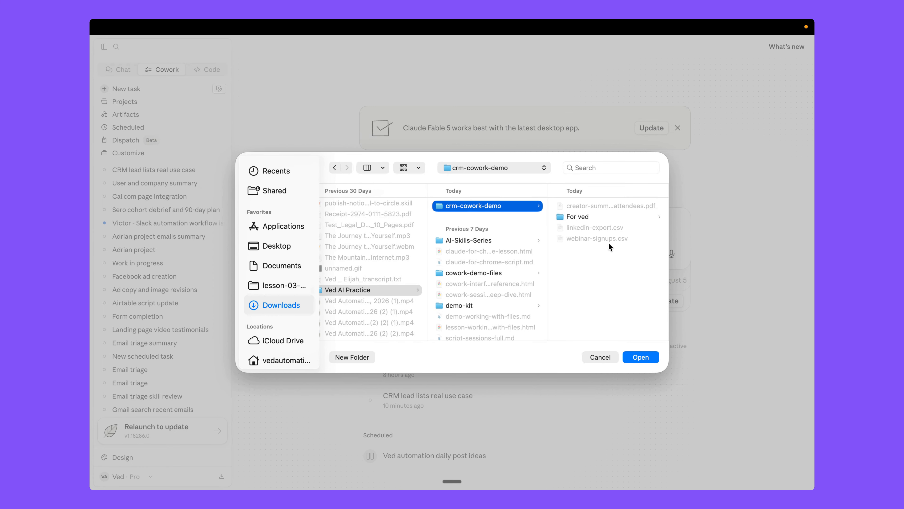
{"action": "left_click", "coordinate": [639, 356]}
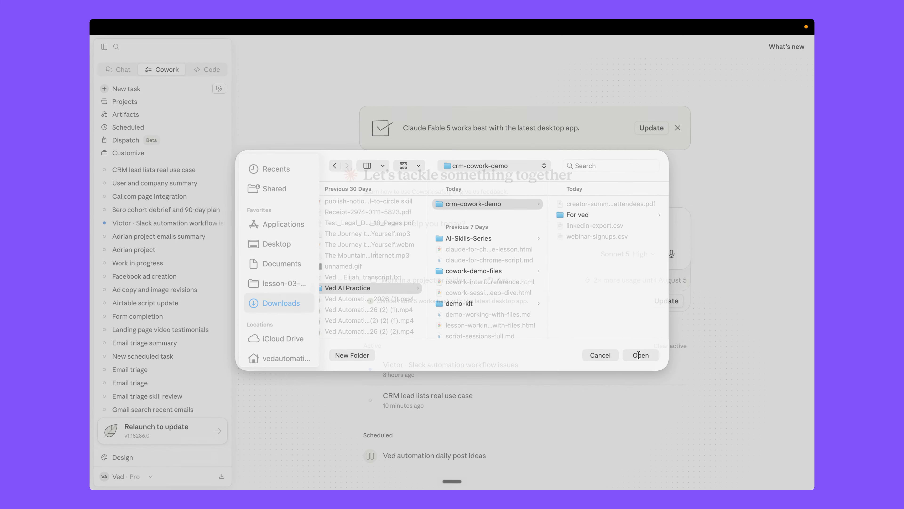
{"action": "left_click", "coordinate": [508, 294]}
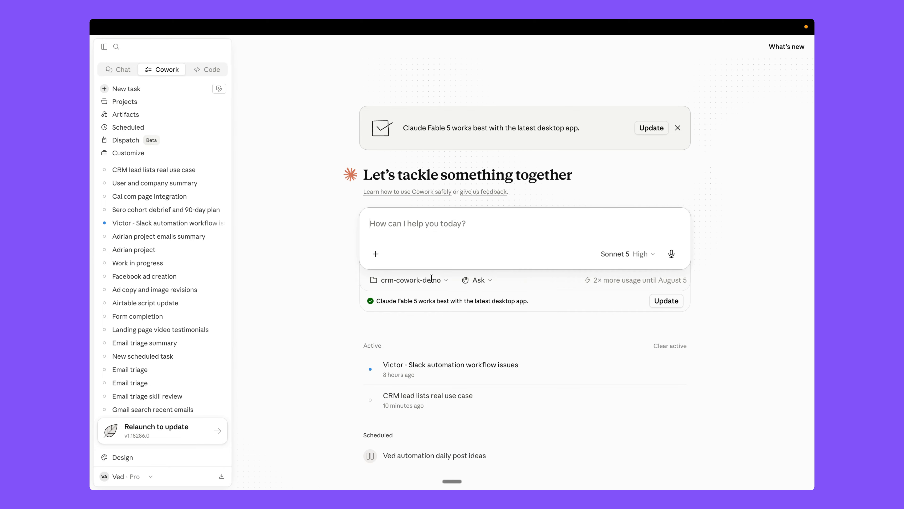
Step: Ask for each of the three lead lists' lead count and columns, plus which fields suit a clean lead list and which to drop
{"action": "left_click", "coordinate": [452, 477]}
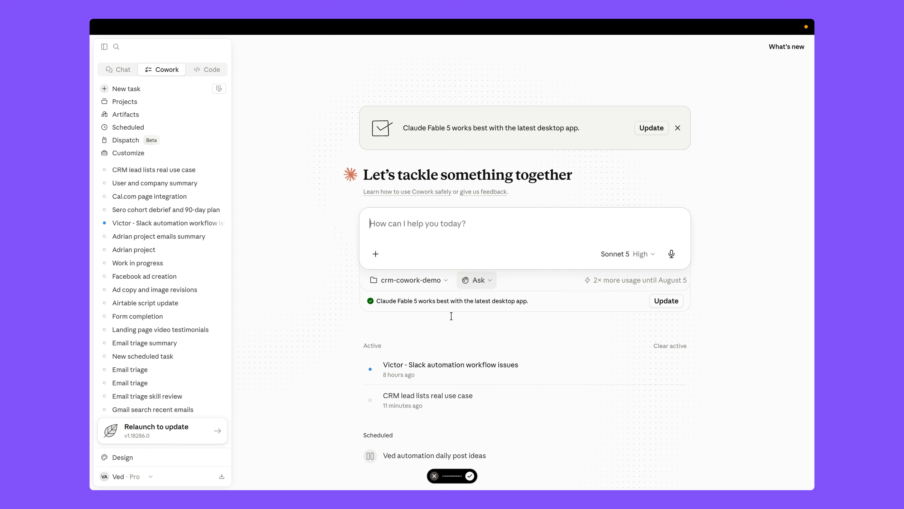
{"action": "left_click", "coordinate": [470, 475]}
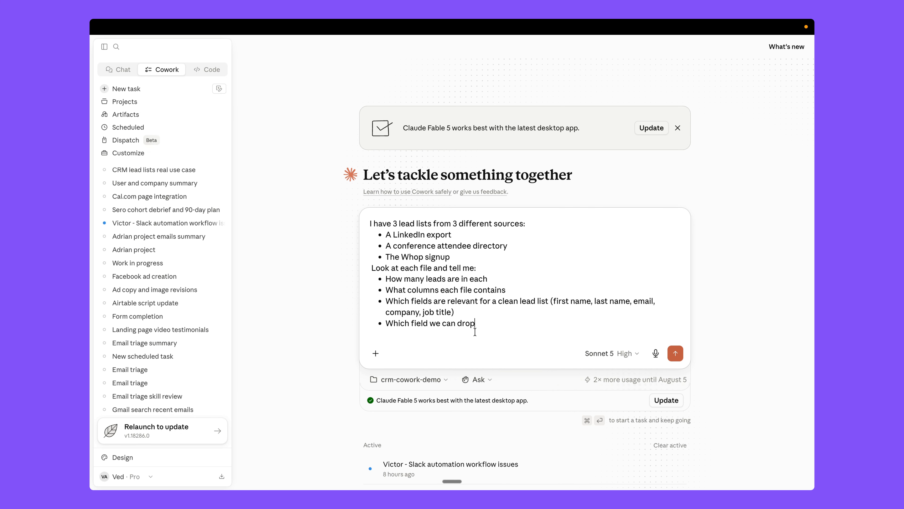
{"action": "key", "text": "Return"}
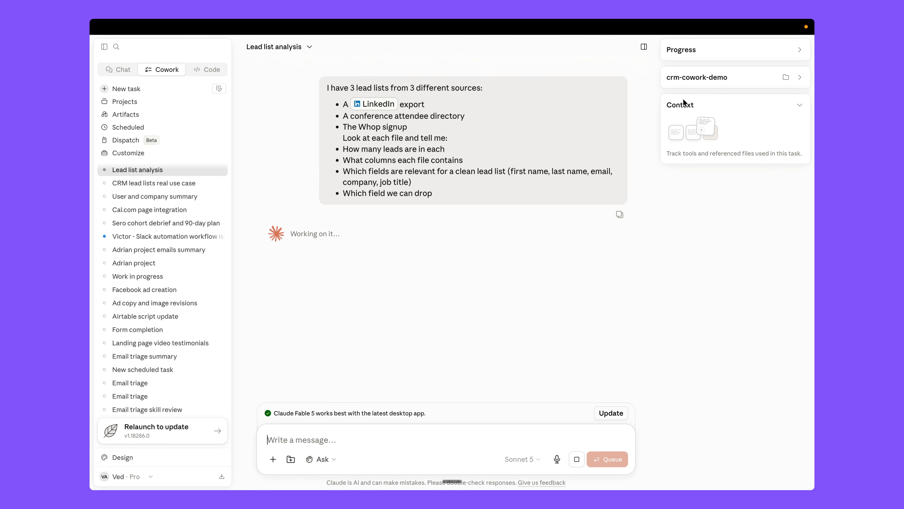
Step: Expand the crm-cowork-demo file list and read the analysis of the three lead lists
{"action": "left_click", "coordinate": [704, 80]}
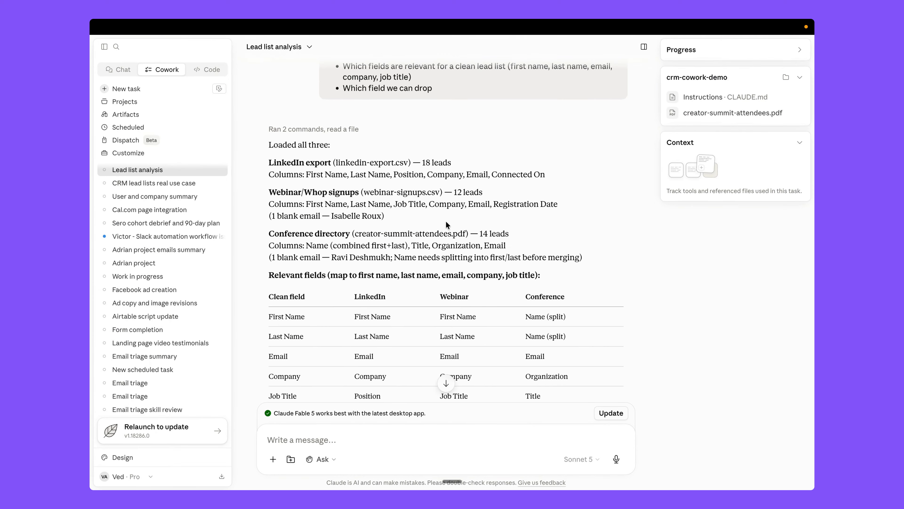
{"action": "scroll", "coordinate": [447, 225], "scroll_direction": "up", "scroll_amount": 1}
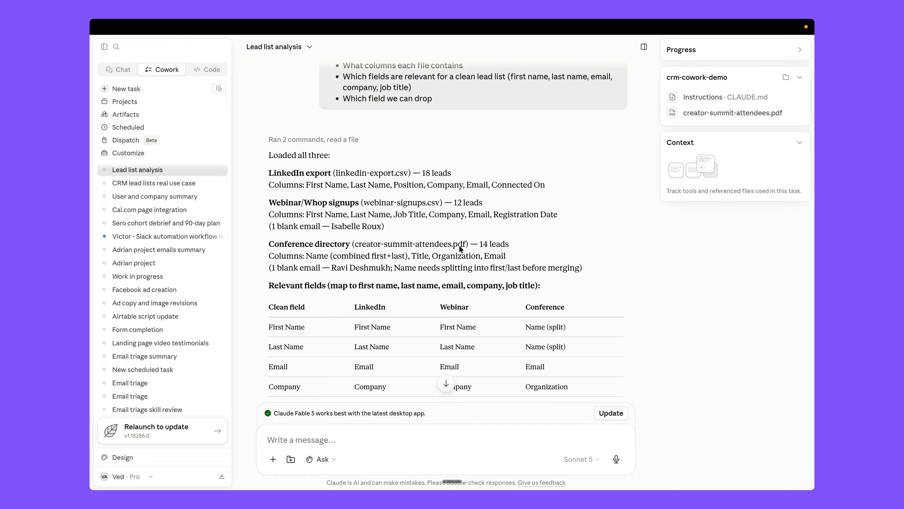
{"action": "scroll", "coordinate": [427, 247], "scroll_direction": "down", "scroll_amount": 1}
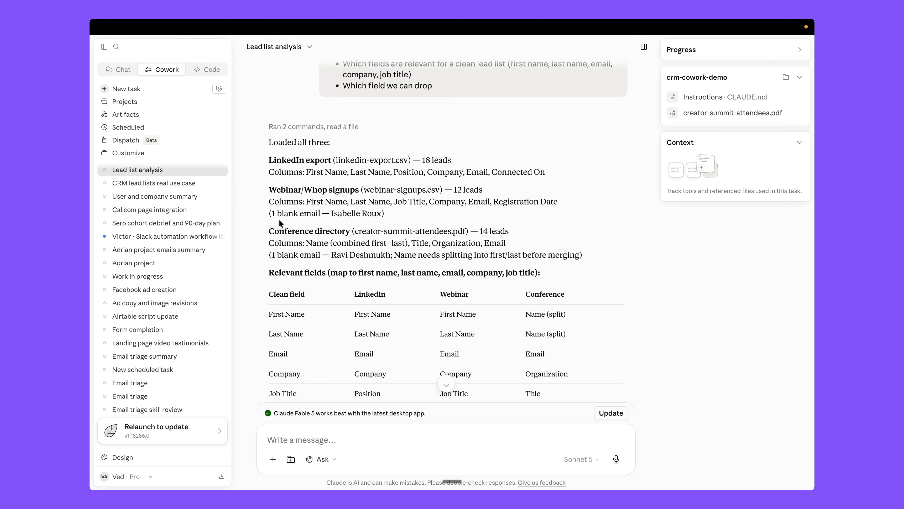
Step: Switch to webinar-signups in Numbers, inspect the email cell in row 8, and return to the Claude task
{"action": "key", "text": "ctrl+Up"}
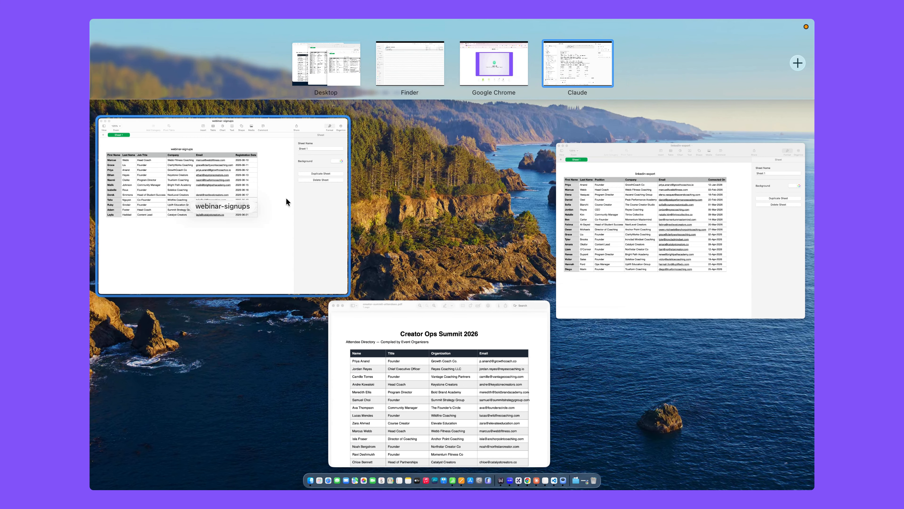
{"action": "left_click", "coordinate": [552, 71]}
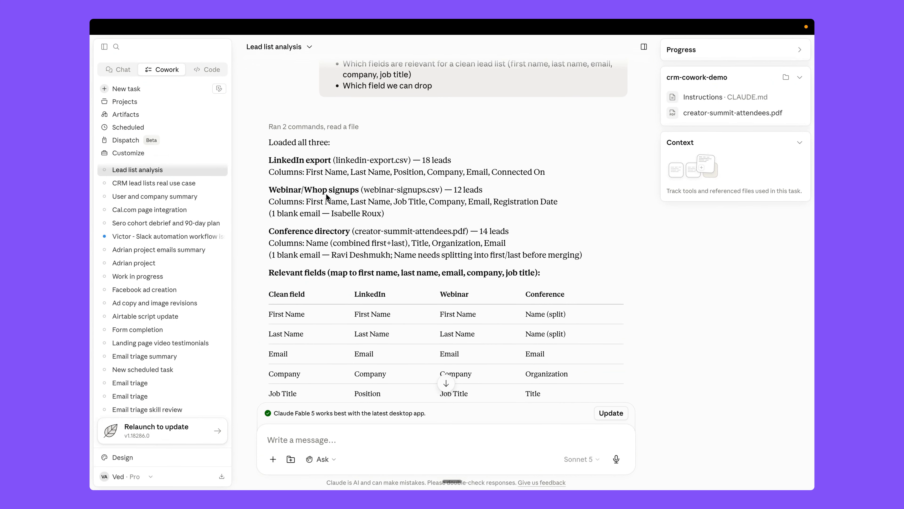
{"action": "key", "text": "ctrl+Up"}
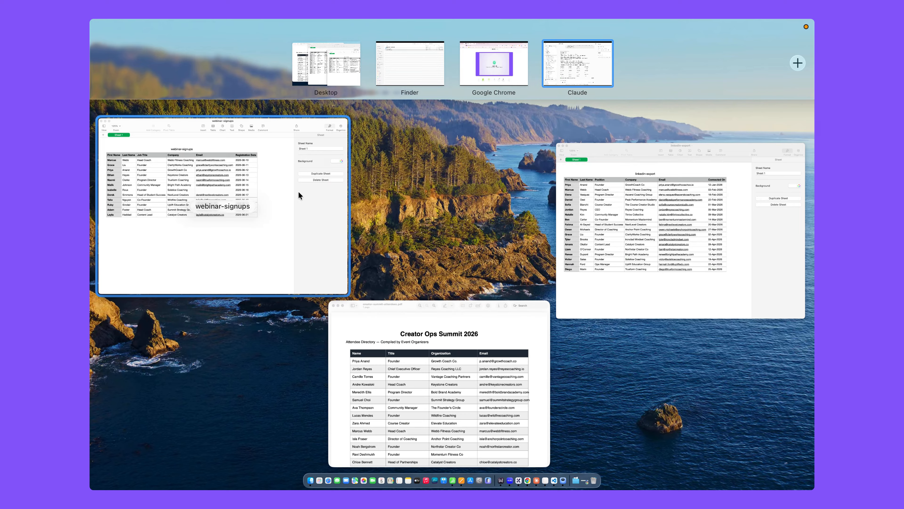
{"action": "left_click", "coordinate": [298, 192]}
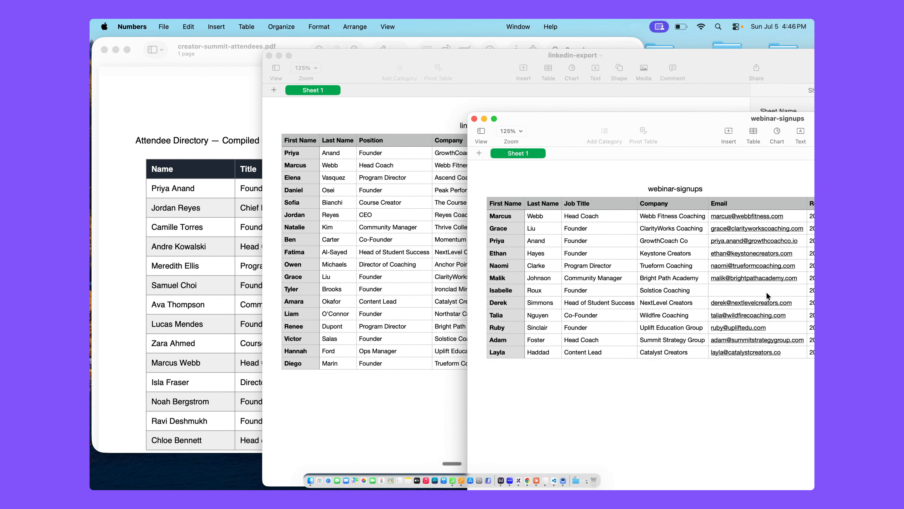
{"action": "left_click", "coordinate": [750, 291]}
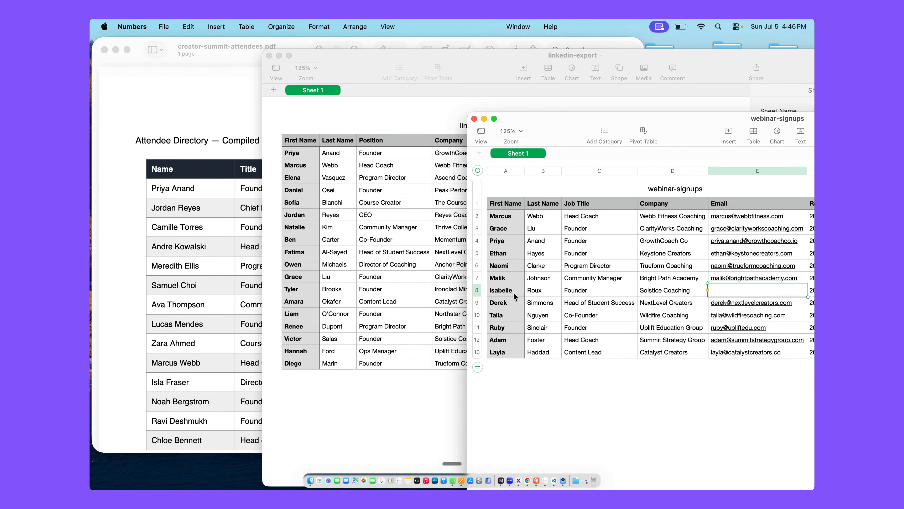
{"action": "key", "text": "ctrl+Up"}
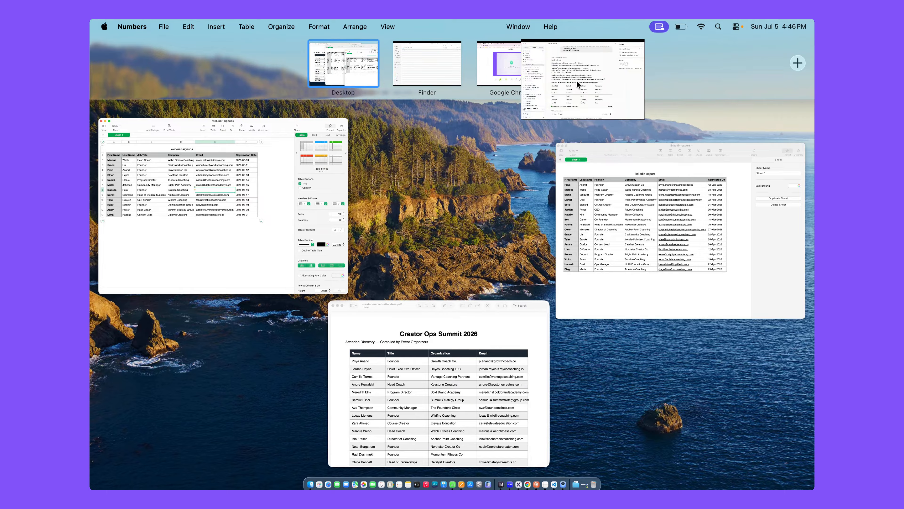
{"action": "left_click", "coordinate": [576, 80]}
Step: Request all three lists merged into consolidate_leads.csv with first name, last name, email, company, job title and source, deduplicated, without email-less leads, standardized company names, sorted by company
{"action": "scroll", "coordinate": [396, 307], "scroll_direction": "down", "scroll_amount": 5}
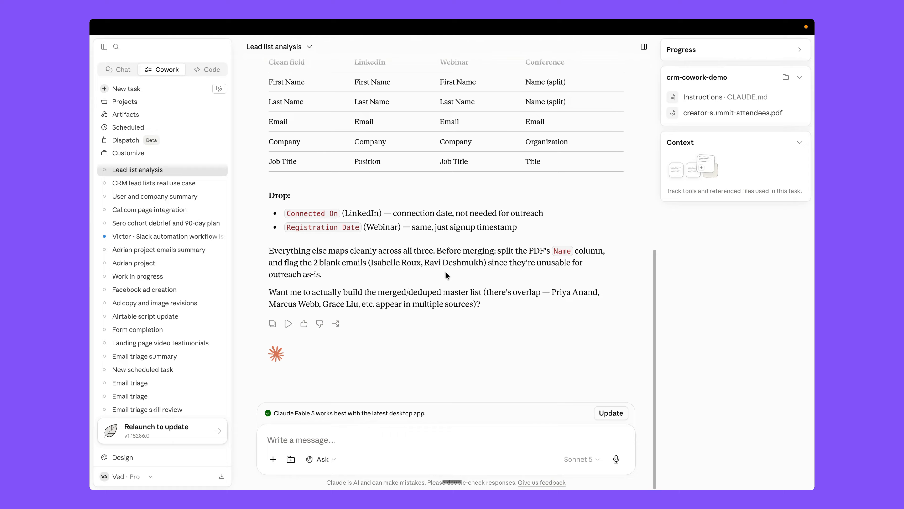
{"action": "left_click", "coordinate": [367, 436]}
{"action": "left_click", "coordinate": [452, 481]}
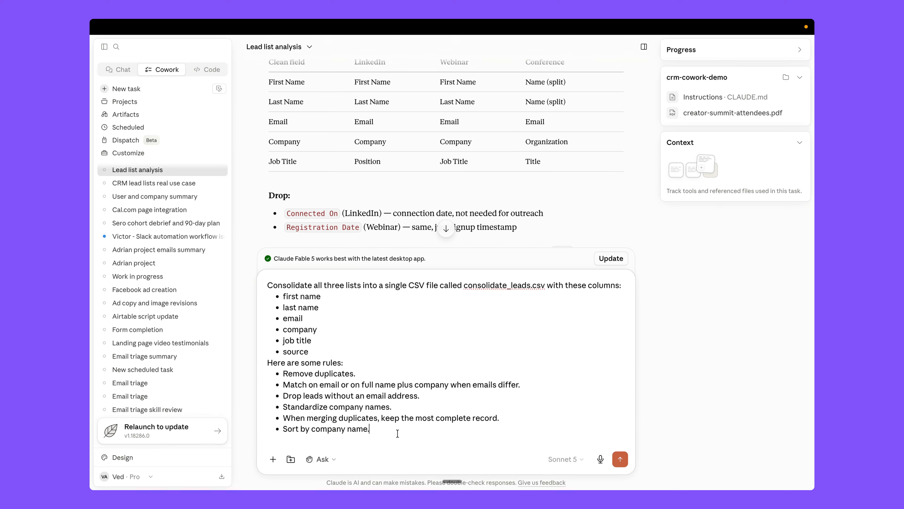
{"action": "key", "text": "Return"}
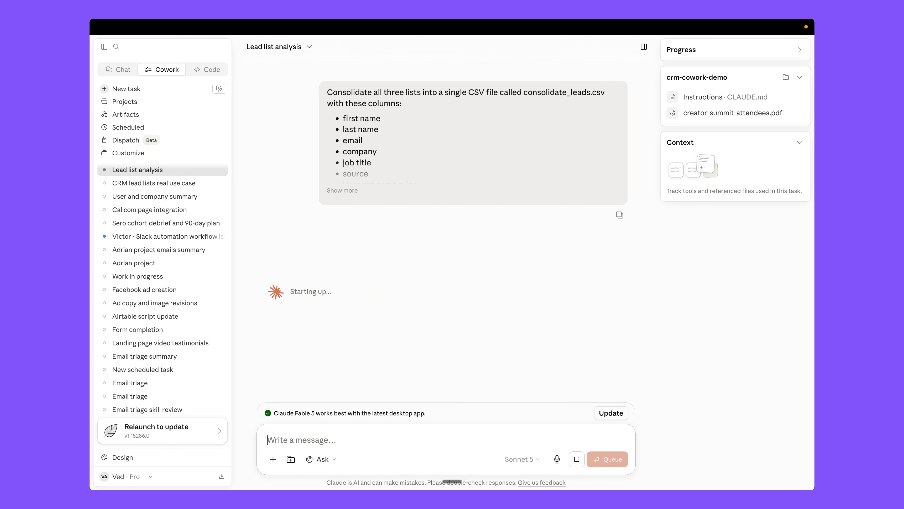
Step: Show the full consolidation prompt and read the summary of cleaned, dropped and merged leads
{"action": "left_click", "coordinate": [344, 190]}
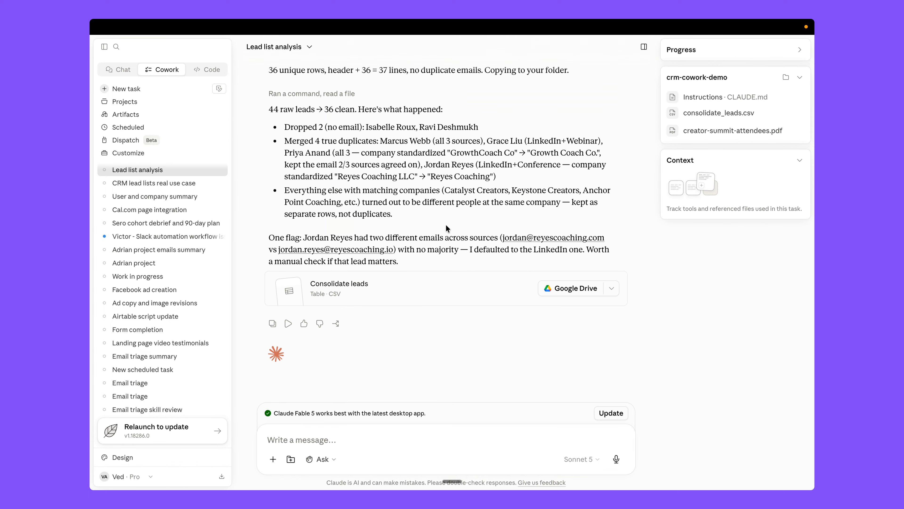
{"action": "scroll", "coordinate": [363, 283], "scroll_direction": "up", "scroll_amount": 4}
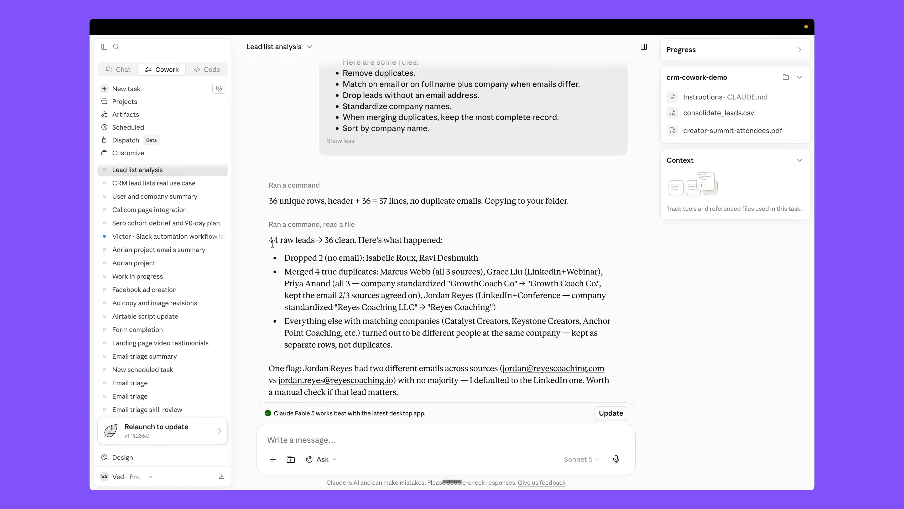
{"action": "left_click_drag", "start_coordinate": [269, 240], "coordinate": [353, 237]}
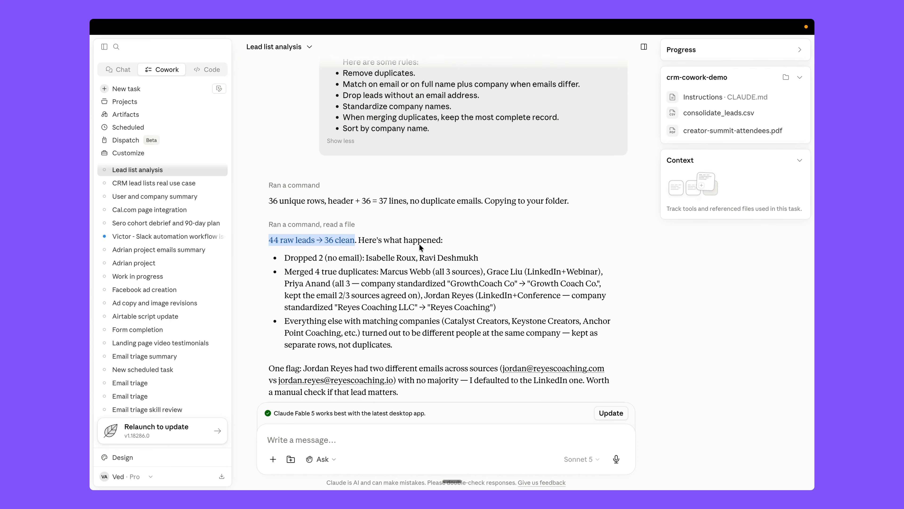
{"action": "scroll", "coordinate": [420, 247], "scroll_direction": "down", "scroll_amount": 4}
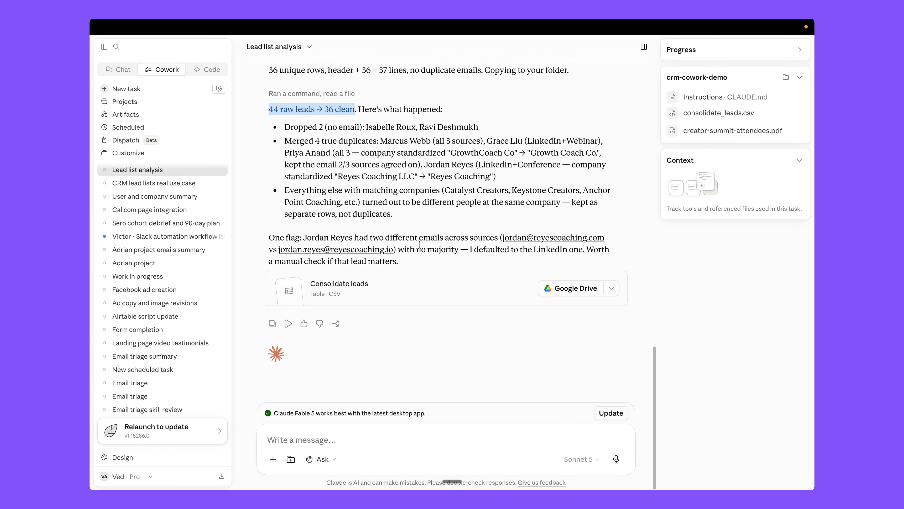
Step: Switch to Finder, open consolidate_leads.csv from the crm-cowork-demo folder, and look through all its rows
{"action": "key", "text": "ctrl+Up"}
{"action": "left_click", "coordinate": [427, 75]}
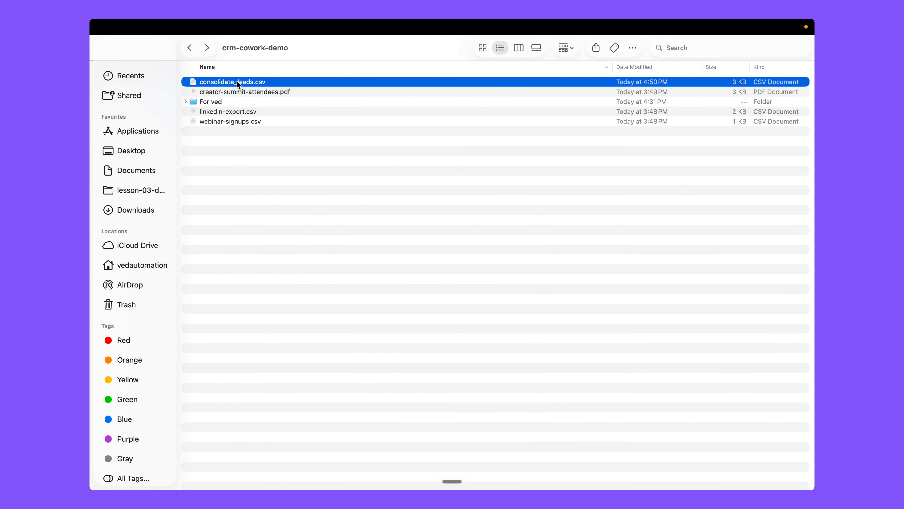
{"action": "double_click", "coordinate": [236, 81]}
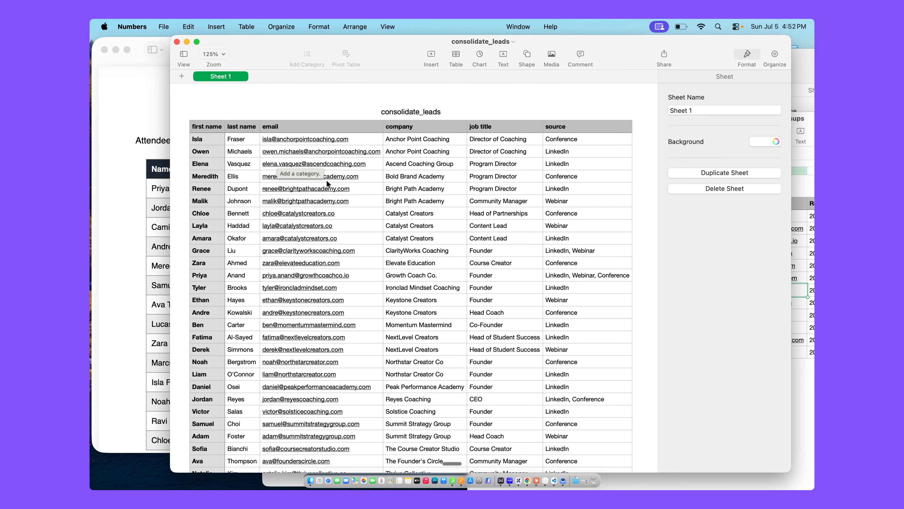
{"action": "scroll", "coordinate": [326, 199], "scroll_direction": "down", "scroll_amount": 15}
{"action": "scroll", "coordinate": [324, 200], "scroll_direction": "up", "scroll_amount": 15}
Step: Return to the Claude task and check the summary line about leads dropped for having no email
{"action": "key", "text": "ctrl+Up"}
{"action": "left_click", "coordinate": [521, 64]}
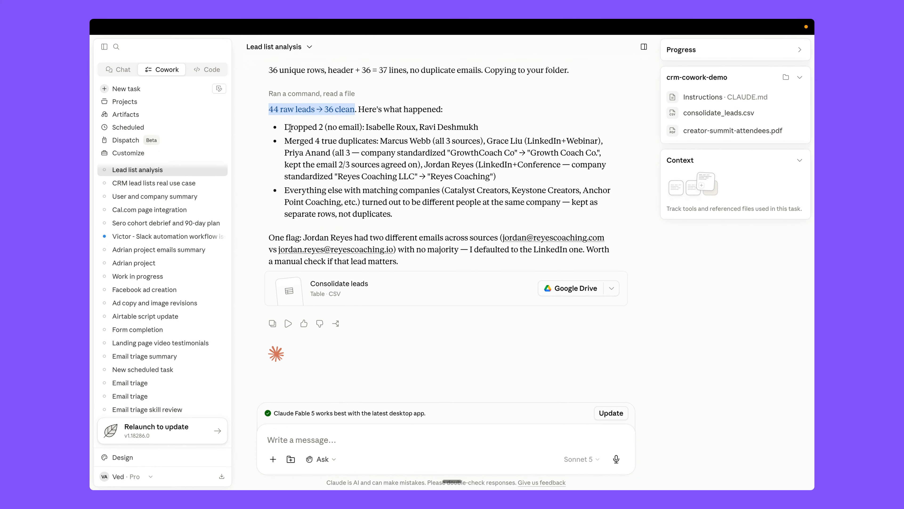
{"action": "left_click_drag", "start_coordinate": [285, 127], "coordinate": [485, 131]}
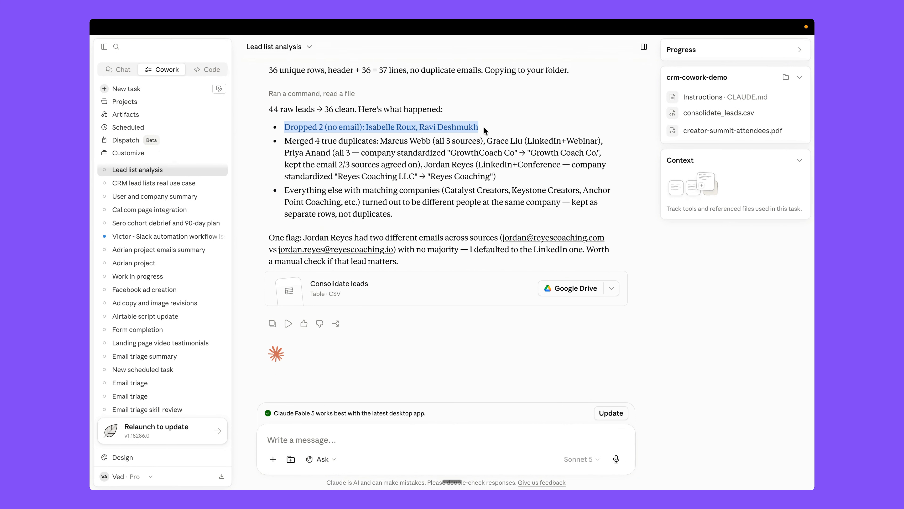
{"action": "left_click", "coordinate": [485, 130]}
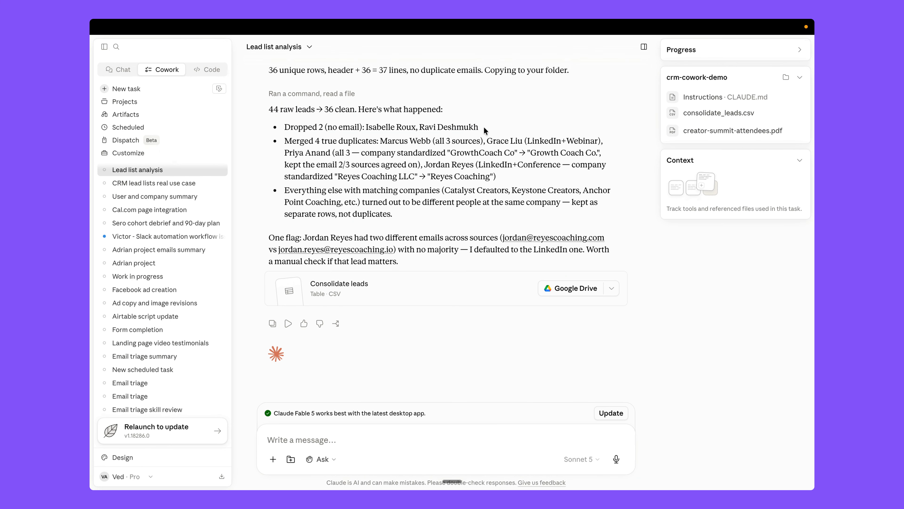
Step: Check the summary line about merged duplicates and look through the connectors available to the task
{"action": "left_click_drag", "start_coordinate": [285, 141], "coordinate": [376, 140]}
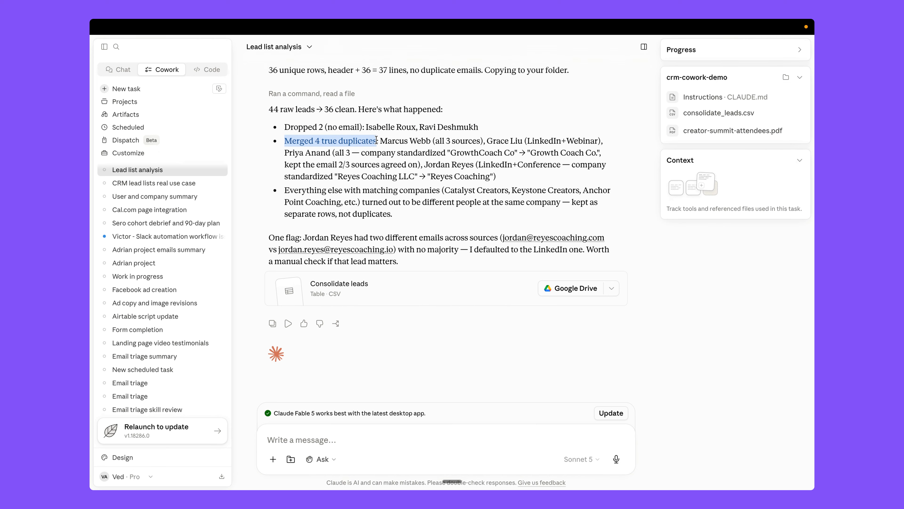
{"action": "left_click", "coordinate": [442, 246]}
{"action": "left_click", "coordinate": [274, 458]}
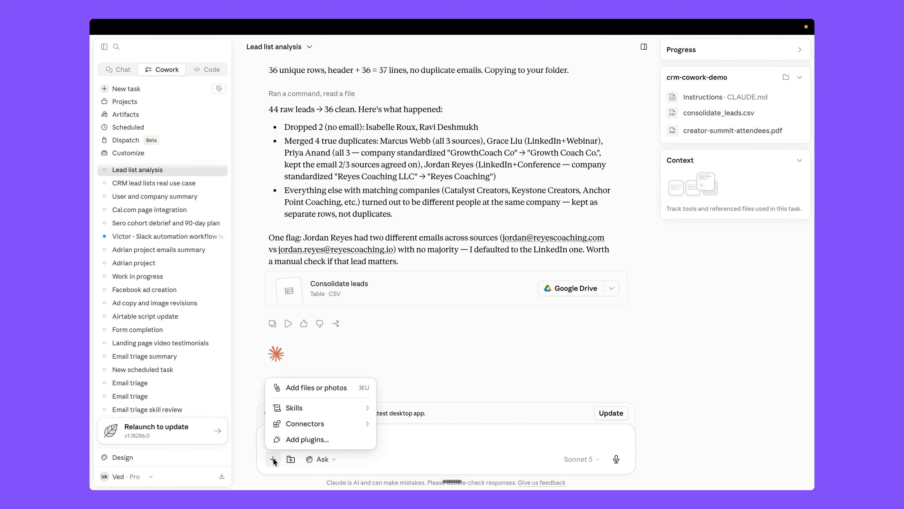
{"action": "mouse_move", "coordinate": [317, 425]}
{"action": "scroll", "coordinate": [452, 393], "scroll_direction": "down", "scroll_amount": 1}
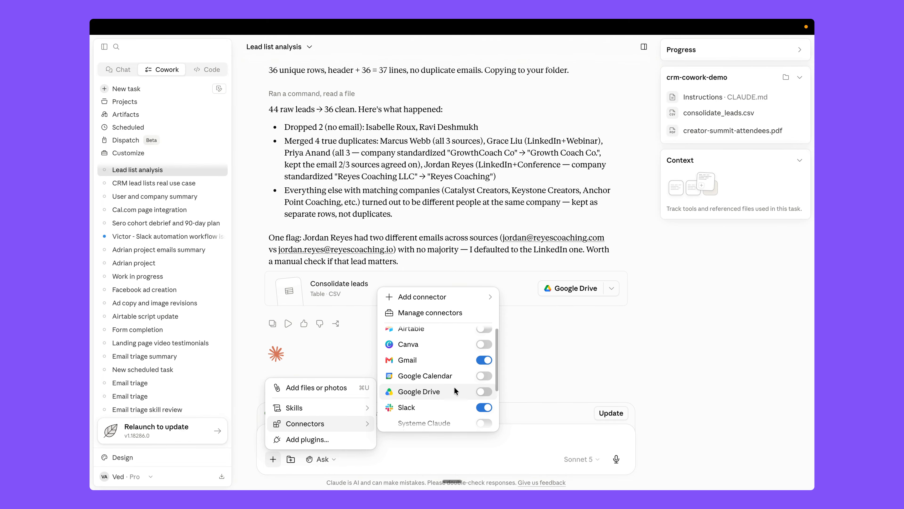
{"action": "left_click", "coordinate": [353, 344]}
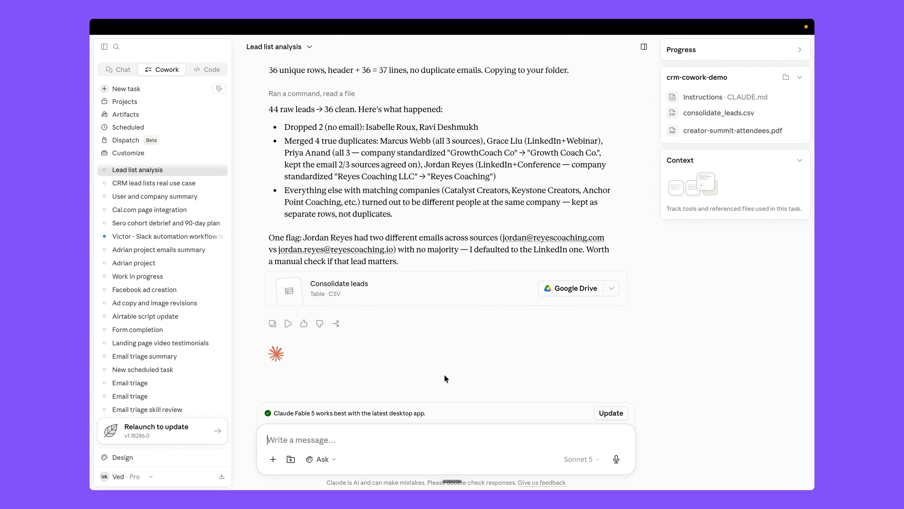
Step: Ask Claude to create a new base in the Airtable account from the clean consolidate leads CSV, and allow the base creation for this task
{"action": "left_click", "coordinate": [452, 477]}
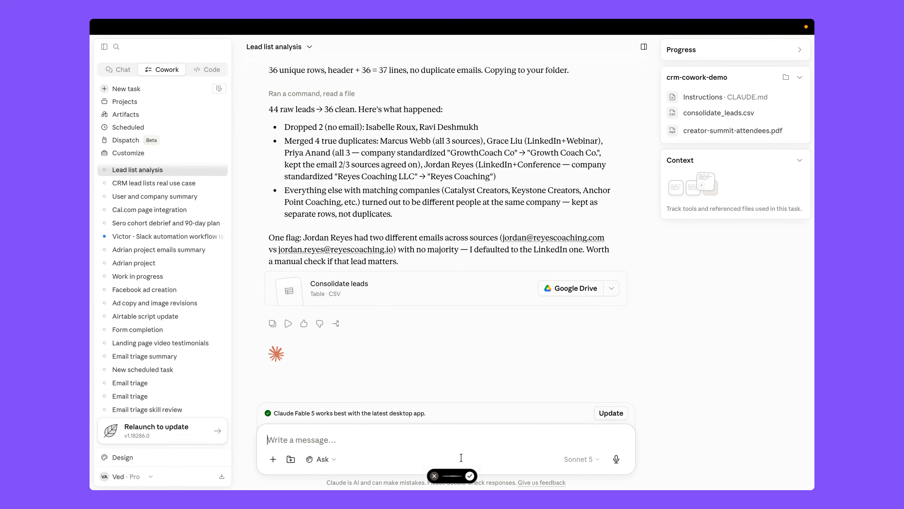
{"action": "left_click", "coordinate": [470, 476]}
{"action": "key", "text": "Return"}
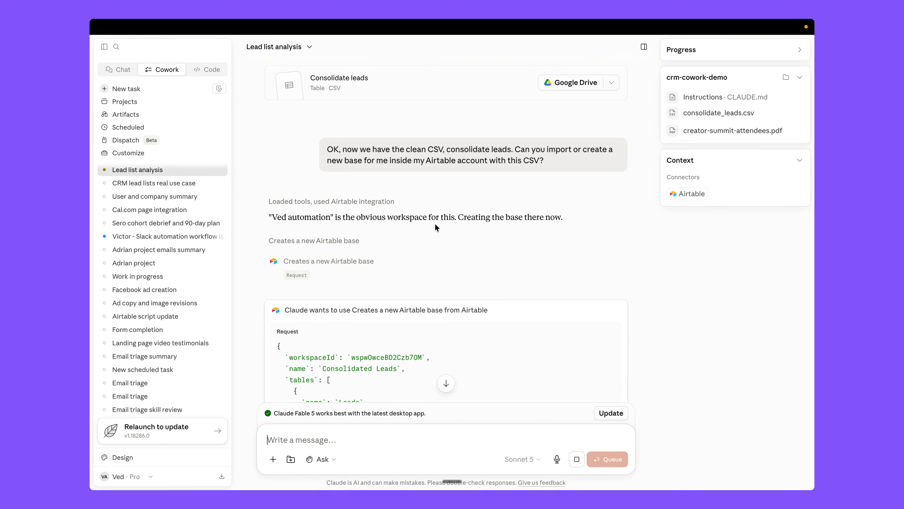
{"action": "scroll", "coordinate": [435, 227], "scroll_direction": "down", "scroll_amount": 5}
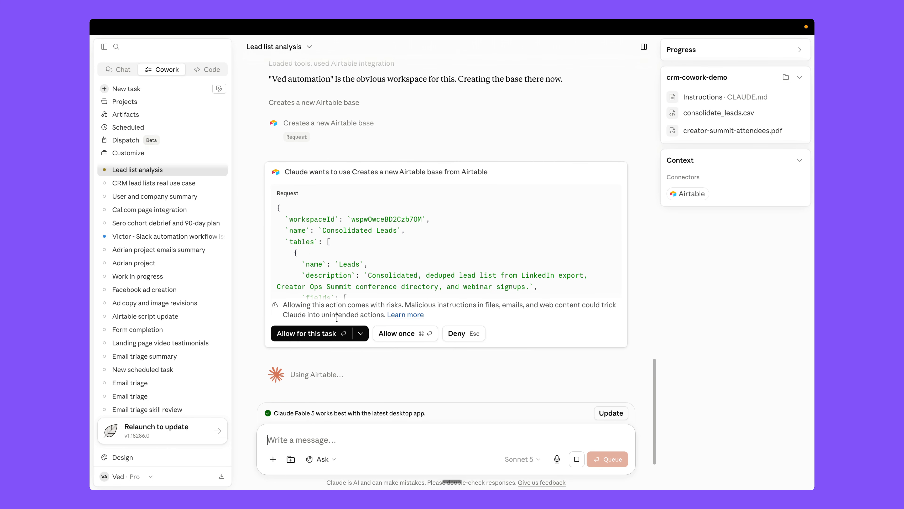
{"action": "left_click", "coordinate": [325, 334]}
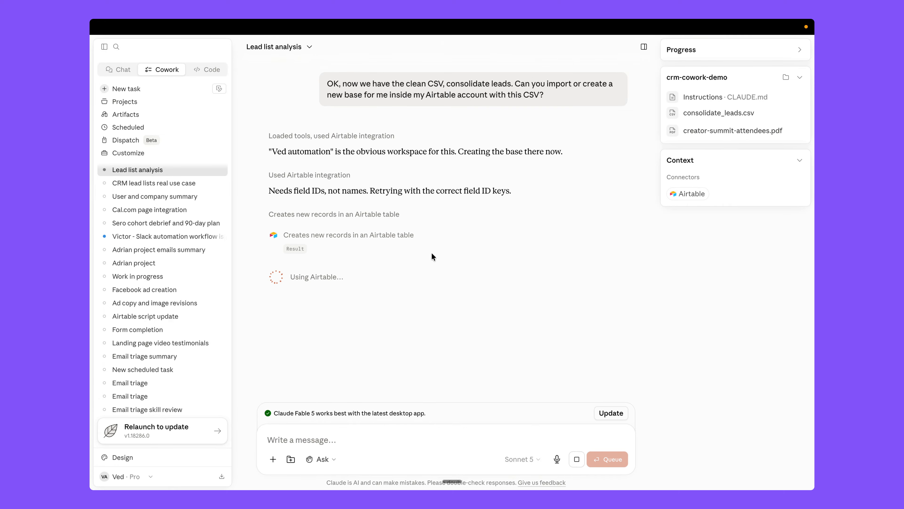
Step: Review the consolidation rules and Claude's summary of the Airtable import, including the new base's name
{"action": "scroll", "coordinate": [432, 252], "scroll_direction": "up", "scroll_amount": 15}
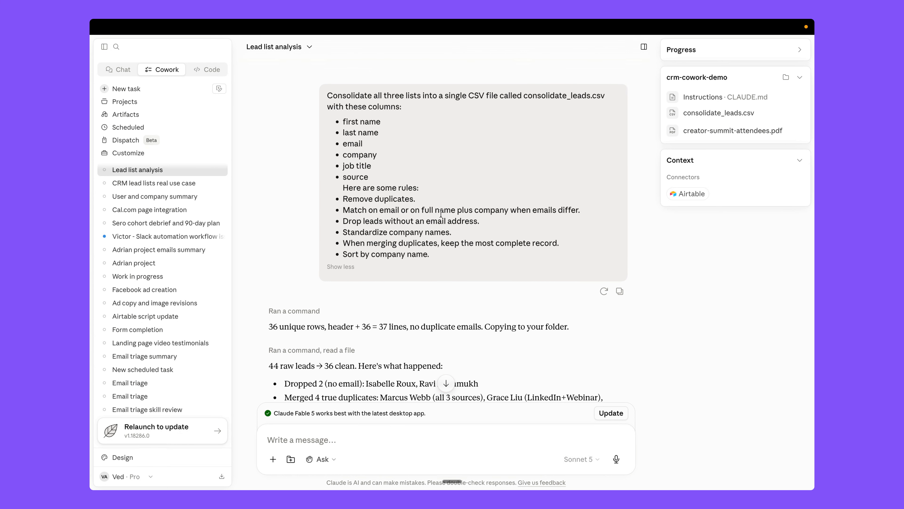
{"action": "scroll", "coordinate": [441, 213], "scroll_direction": "down", "scroll_amount": 15}
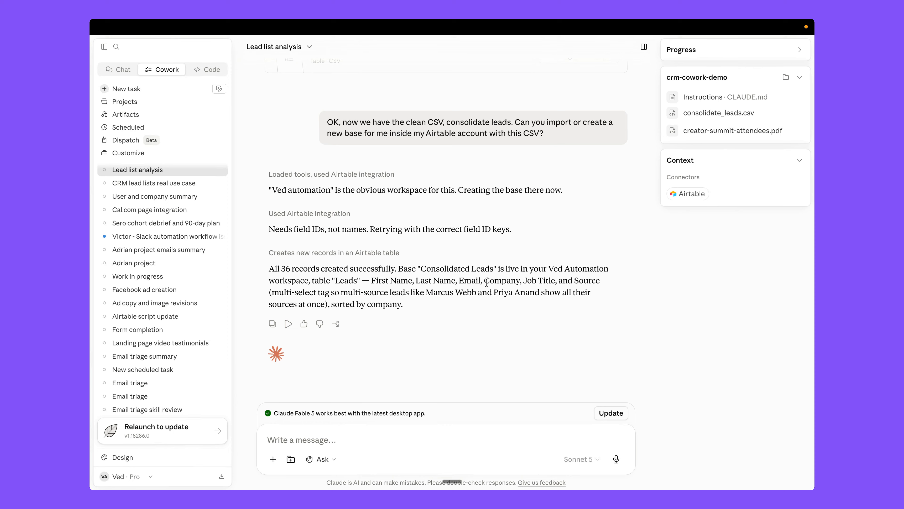
{"action": "left_click_drag", "start_coordinate": [494, 268], "coordinate": [422, 268]}
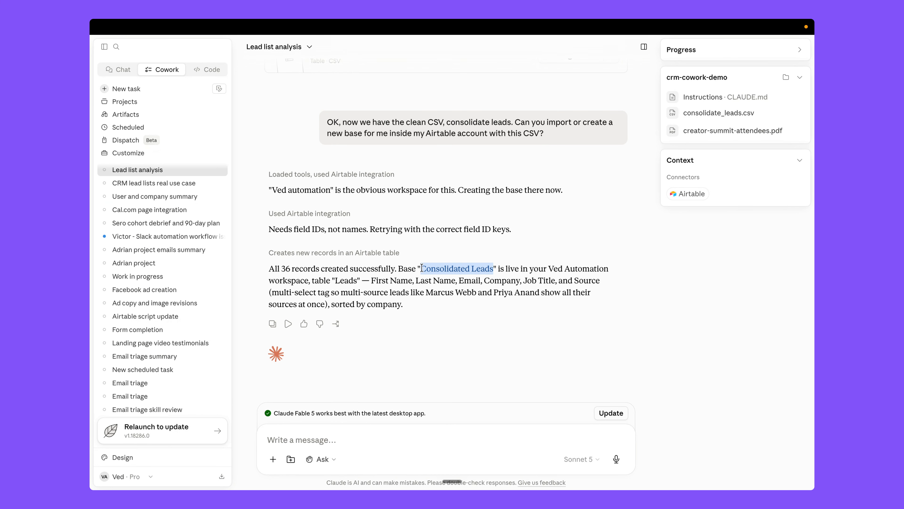
{"action": "key", "text": "ctrl+Up"}
{"action": "left_click", "coordinate": [467, 157]}
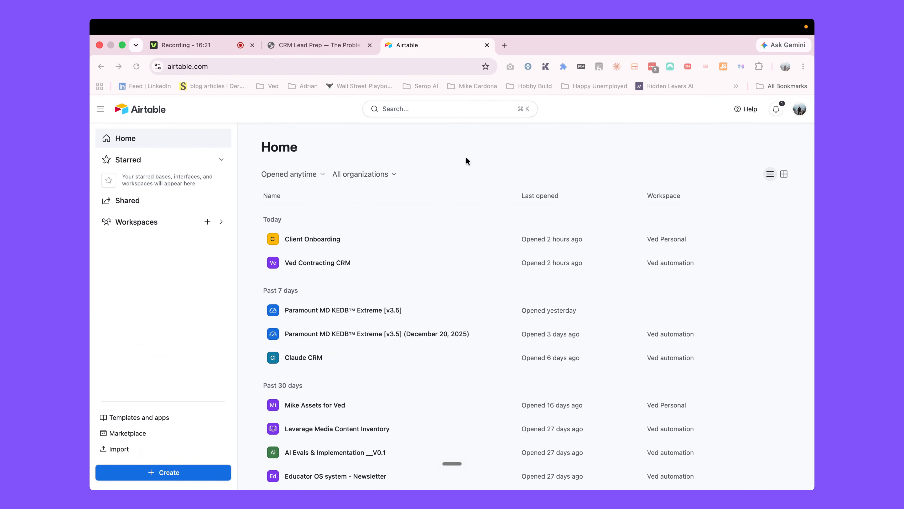
{"action": "key", "text": "ctrl+Up"}
{"action": "left_click", "coordinate": [570, 72]}
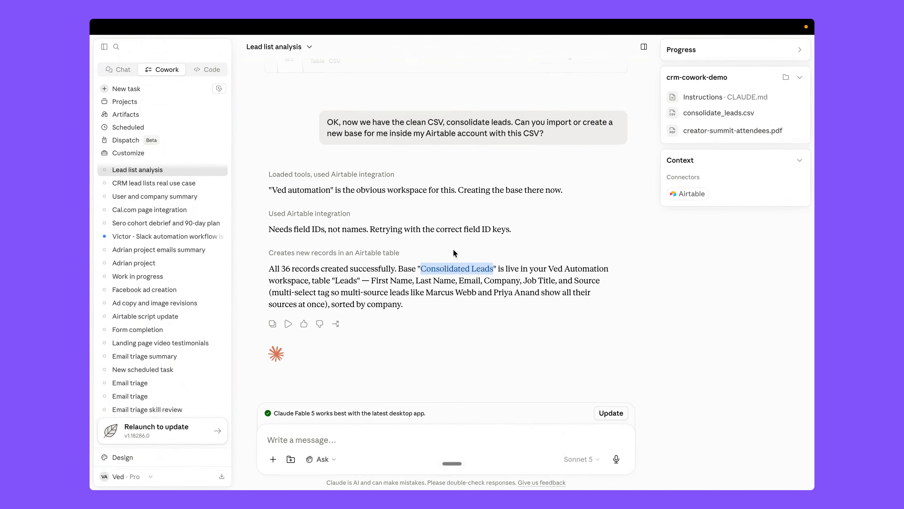
{"action": "left_click", "coordinate": [453, 336]}
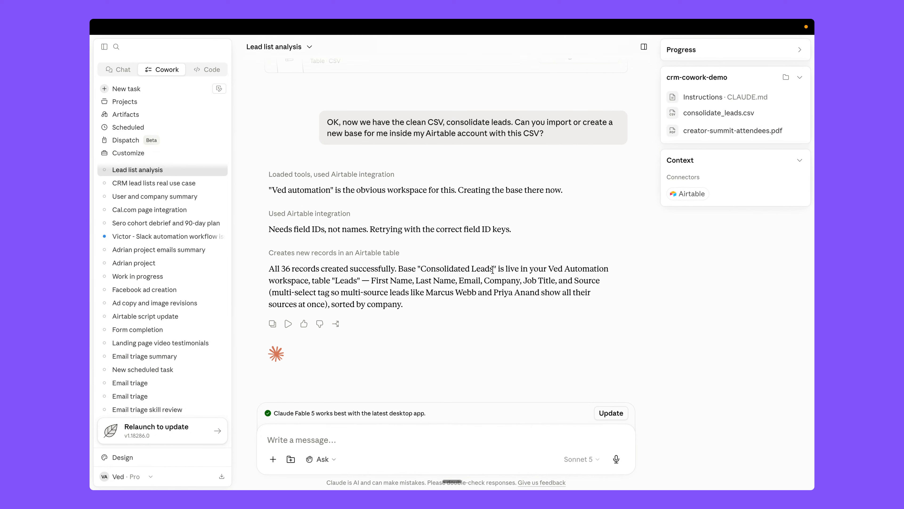
Step: Copy the base name "Consolidated Leads" from Claude's reply, switch to Airtable in Chrome, search for that name and open the base
{"action": "left_click_drag", "start_coordinate": [493, 270], "coordinate": [421, 271]}
{"action": "key", "text": "super+c"}
{"action": "key", "text": "ctrl+Up"}
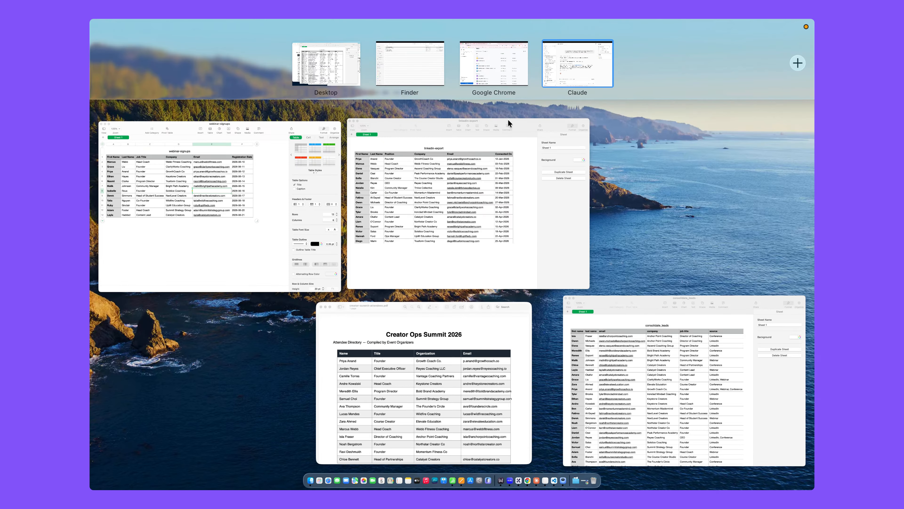
{"action": "left_click", "coordinate": [502, 75]}
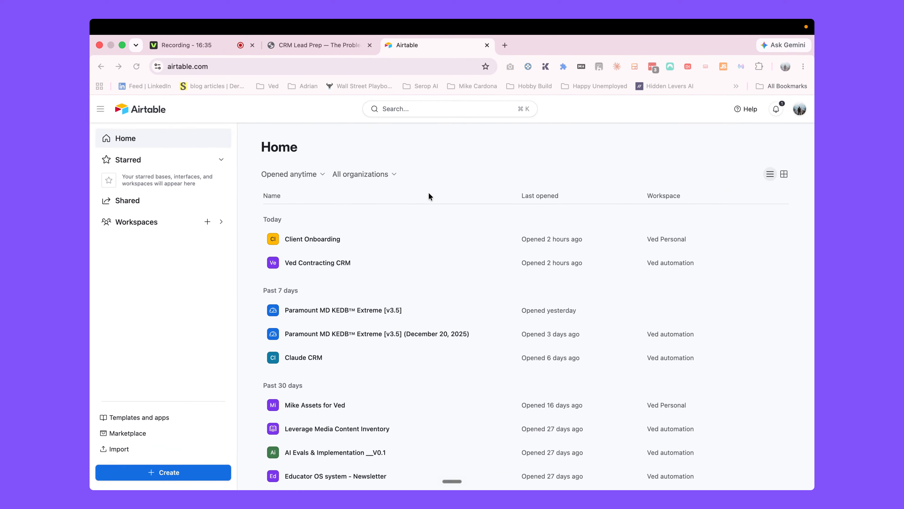
{"action": "left_click", "coordinate": [453, 111]}
{"action": "key", "text": "super+v"}
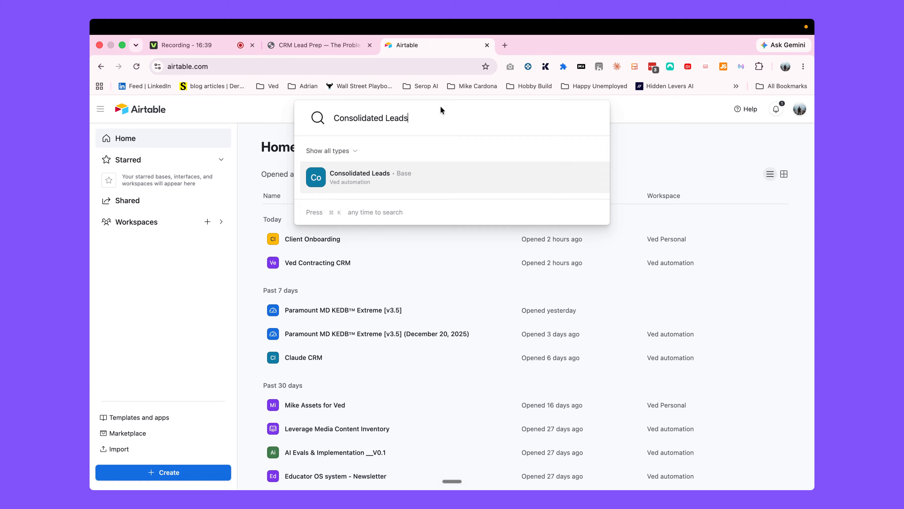
{"action": "left_click", "coordinate": [376, 175]}
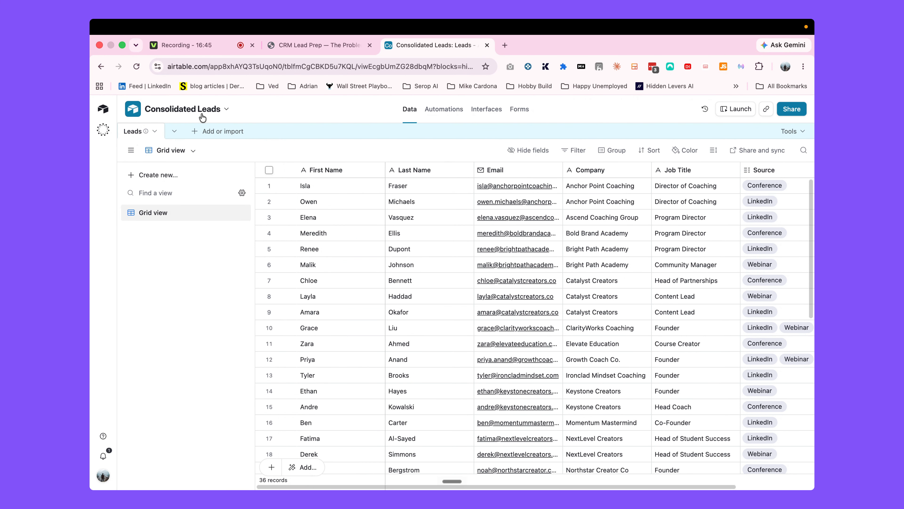
Step: Look through all records and columns of the Leads table to check the imported data
{"action": "scroll", "coordinate": [340, 201], "scroll_direction": "down", "scroll_amount": 10}
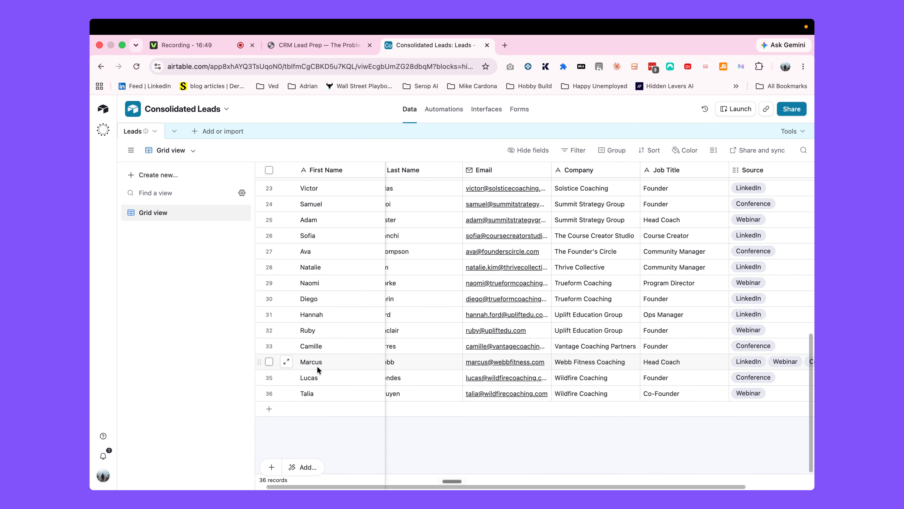
{"action": "scroll", "coordinate": [364, 309], "scroll_direction": "up", "scroll_amount": 10}
{"action": "scroll", "coordinate": [356, 201], "scroll_direction": "down", "scroll_amount": 10}
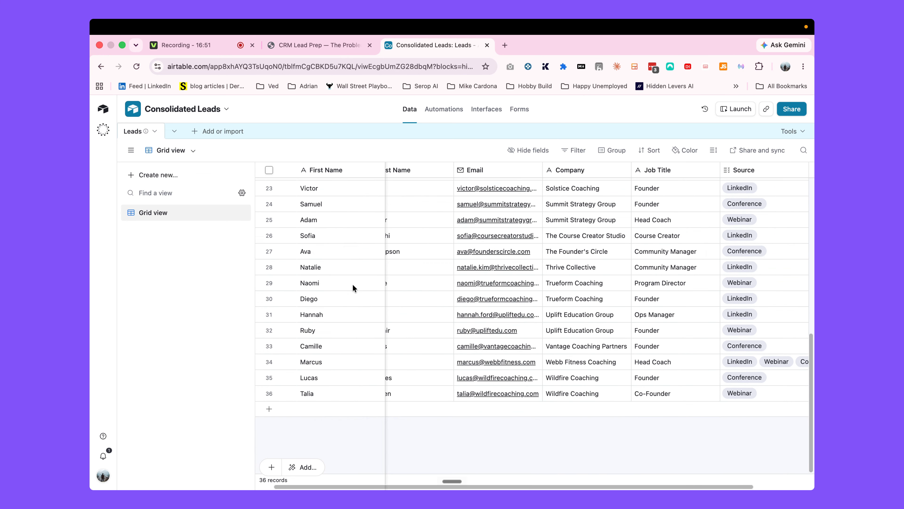
{"action": "scroll", "coordinate": [441, 303], "scroll_direction": "up", "scroll_amount": 10}
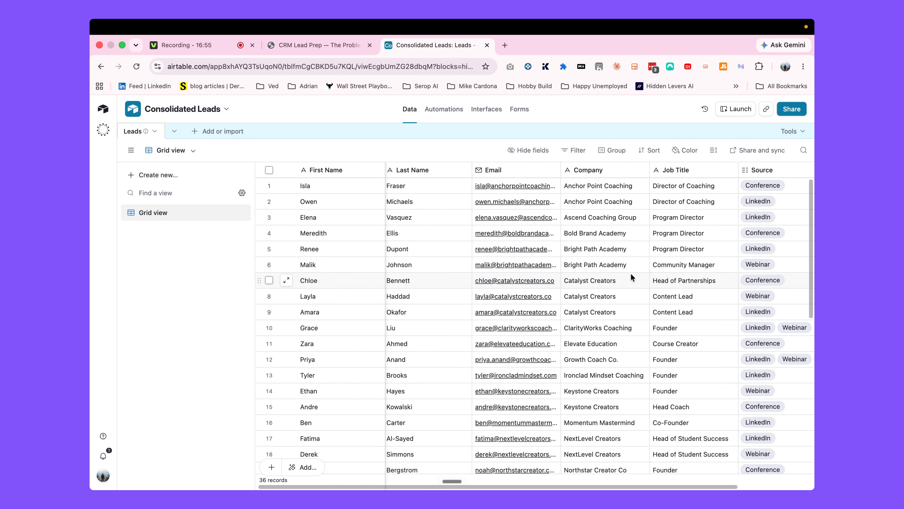
{"action": "scroll", "coordinate": [631, 277], "scroll_direction": "right", "scroll_amount": 3}
{"action": "scroll", "coordinate": [630, 274], "scroll_direction": "left", "scroll_amount": 3}
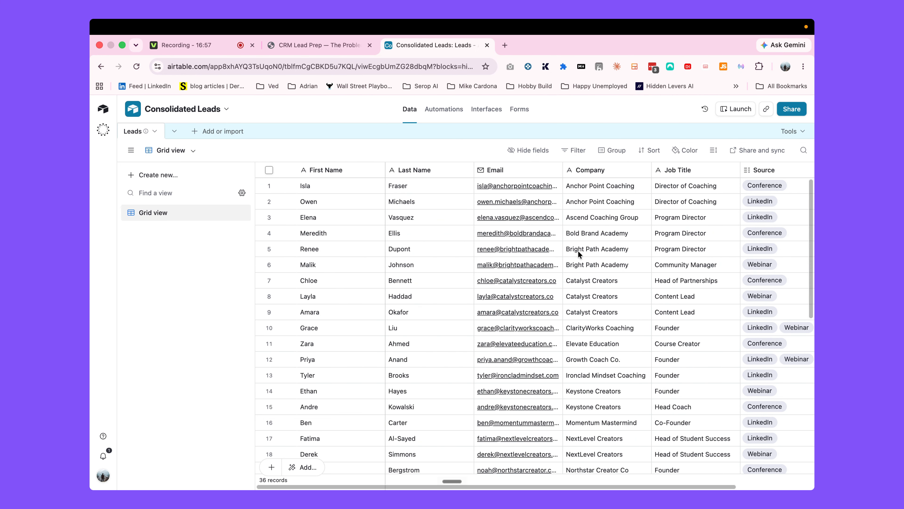
{"action": "scroll", "coordinate": [409, 281], "scroll_direction": "down", "scroll_amount": 10}
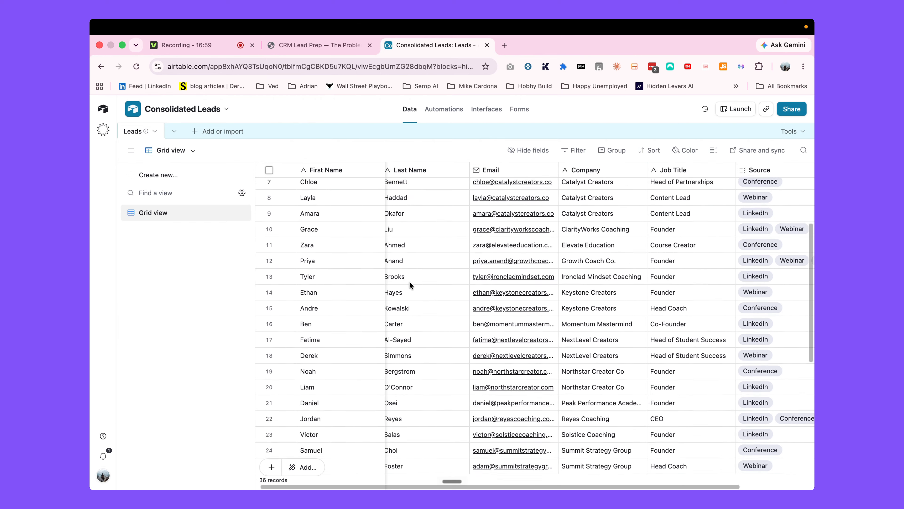
Step: Narrow the First Name column in the Leads table's grid view
{"action": "scroll", "coordinate": [409, 282], "scroll_direction": "down", "scroll_amount": 2}
{"action": "scroll", "coordinate": [409, 281], "scroll_direction": "left", "scroll_amount": 1}
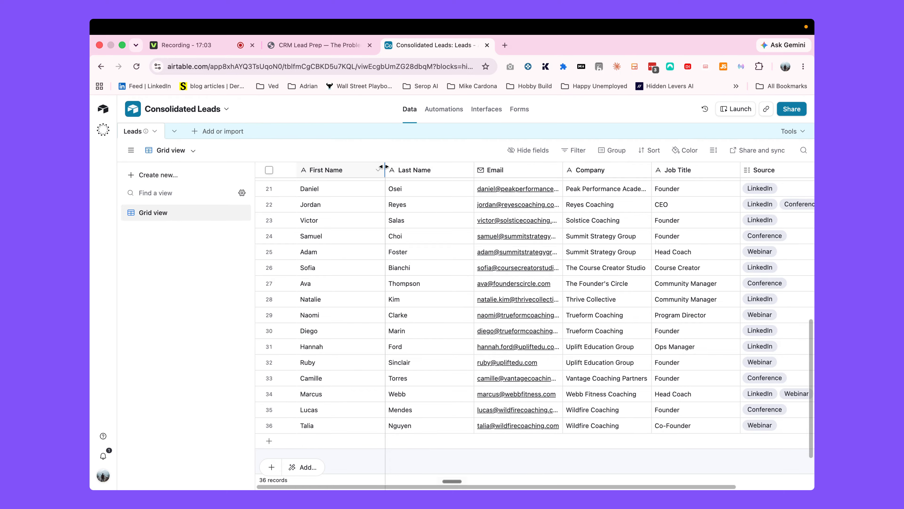
{"action": "left_click_drag", "start_coordinate": [385, 165], "coordinate": [363, 166]}
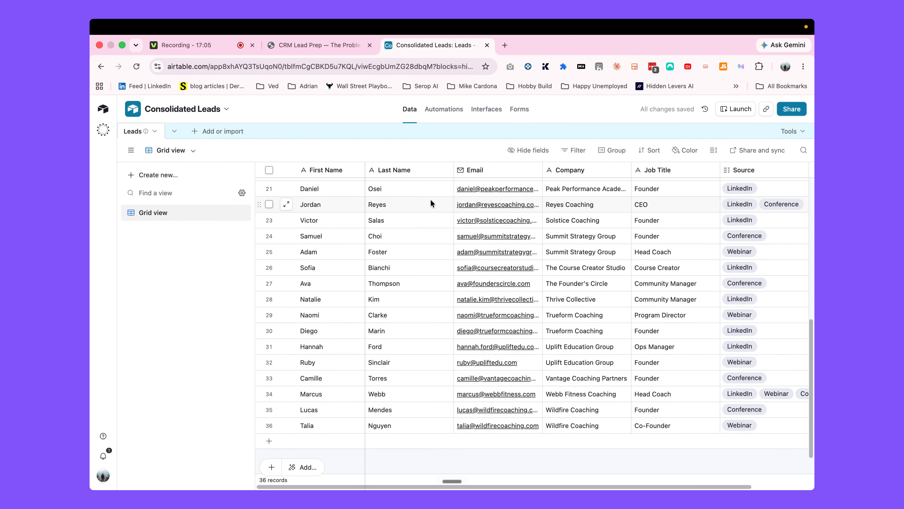